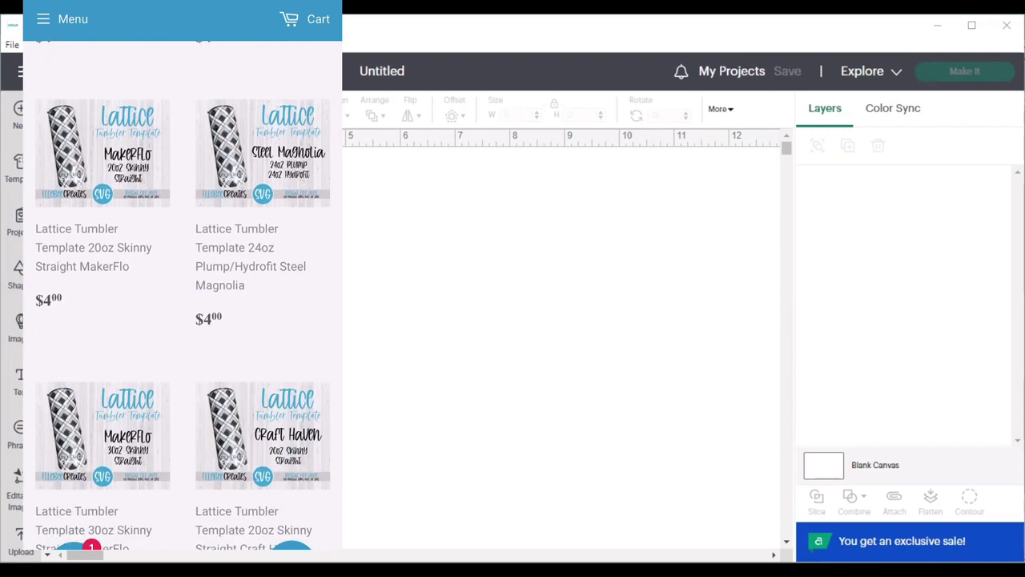
Browse the shop's tumbler template listings, including the best sellers, Hogg, Steel Magnolia and MakerFlo collections
{"action": "scroll", "coordinate": [183, 297], "scroll_direction": "down", "scroll_amount": 2}
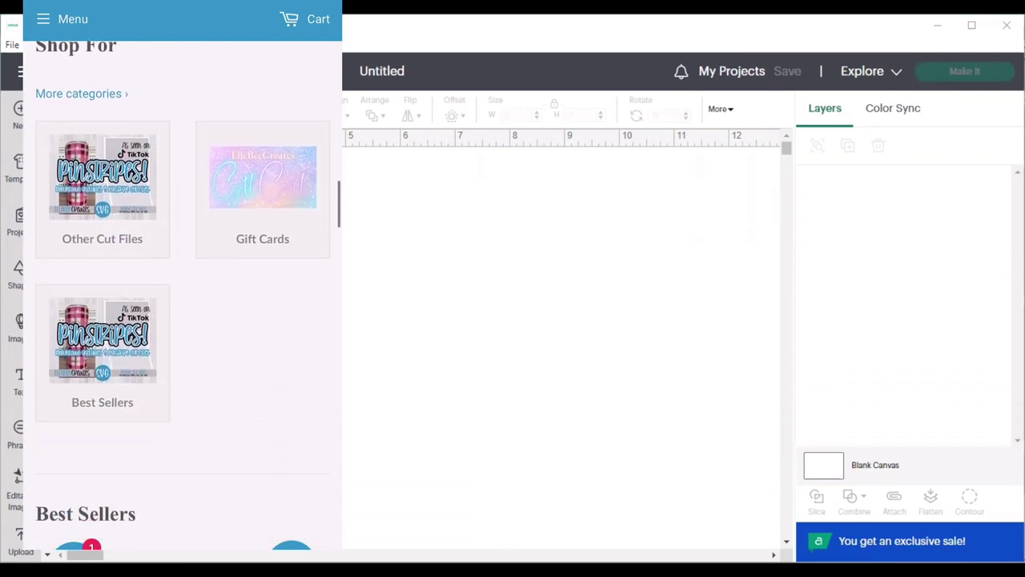
{"action": "scroll", "coordinate": [183, 297], "scroll_direction": "down", "scroll_amount": 8}
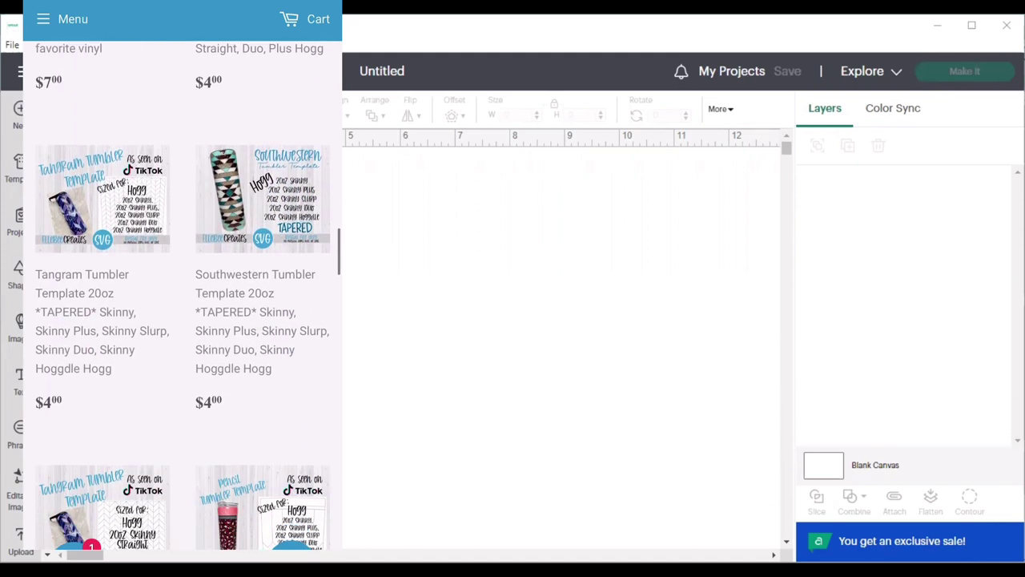
{"action": "scroll", "coordinate": [183, 297], "scroll_direction": "down", "scroll_amount": 10}
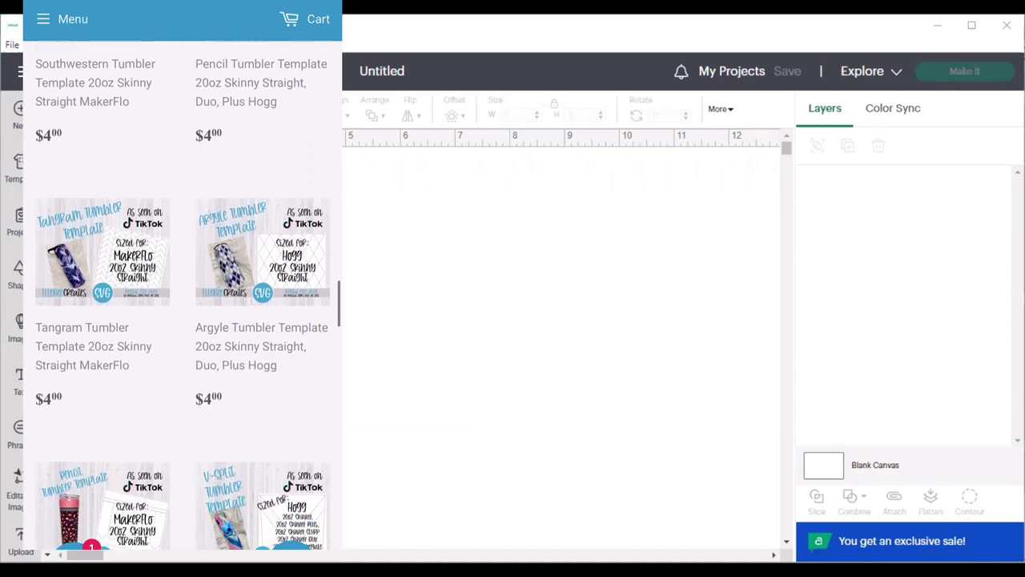
{"action": "scroll", "coordinate": [183, 297], "scroll_direction": "down", "scroll_amount": 10}
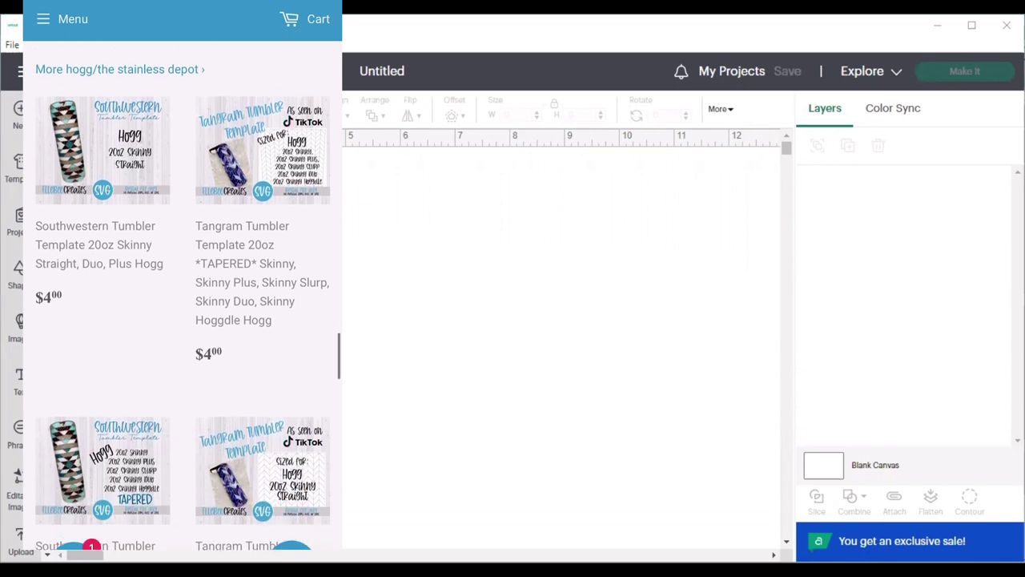
{"action": "scroll", "coordinate": [182, 297], "scroll_direction": "down", "scroll_amount": 10}
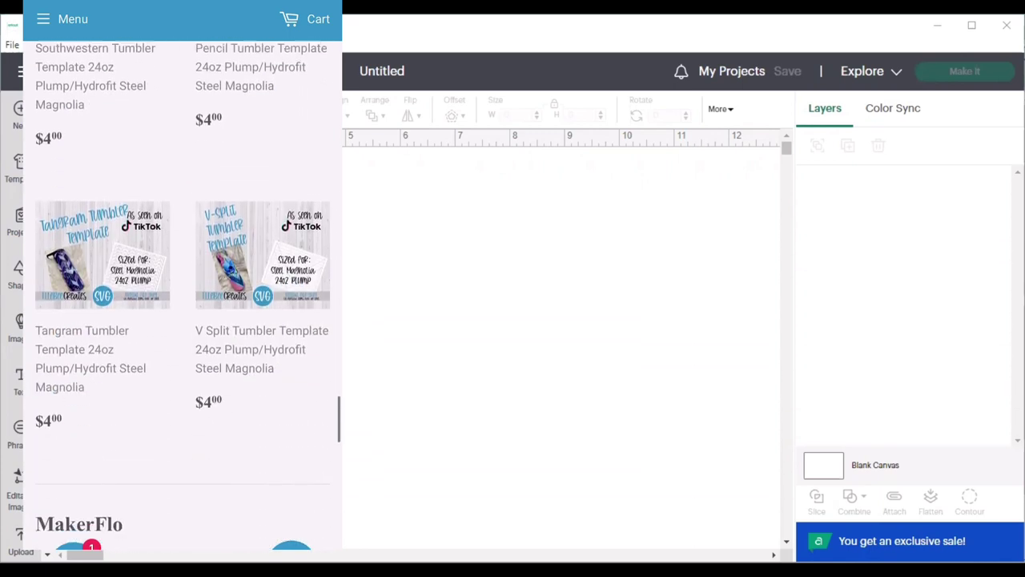
{"action": "scroll", "coordinate": [183, 297], "scroll_direction": "down", "scroll_amount": 10}
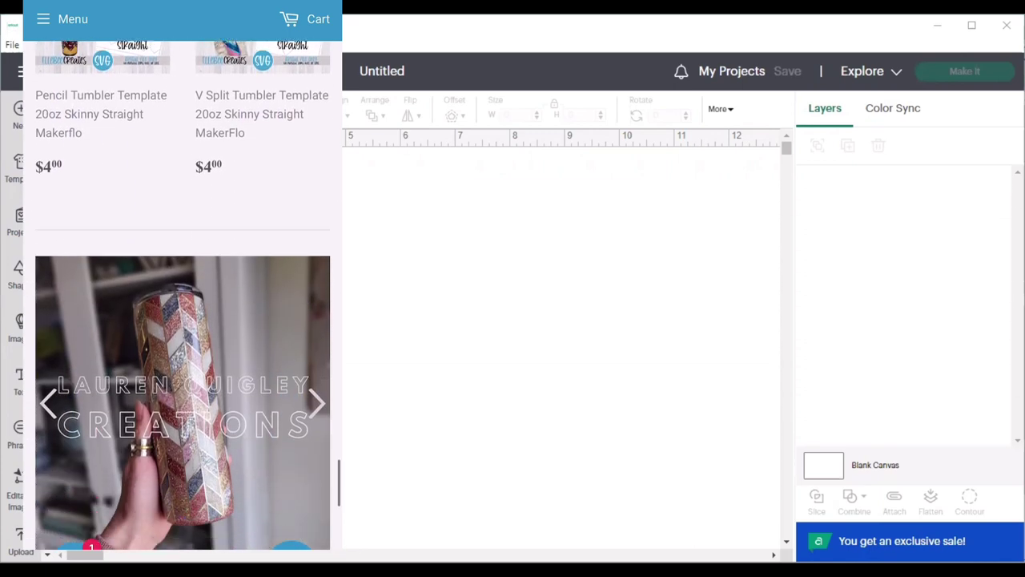
{"action": "scroll", "coordinate": [183, 296], "scroll_direction": "down", "scroll_amount": 5}
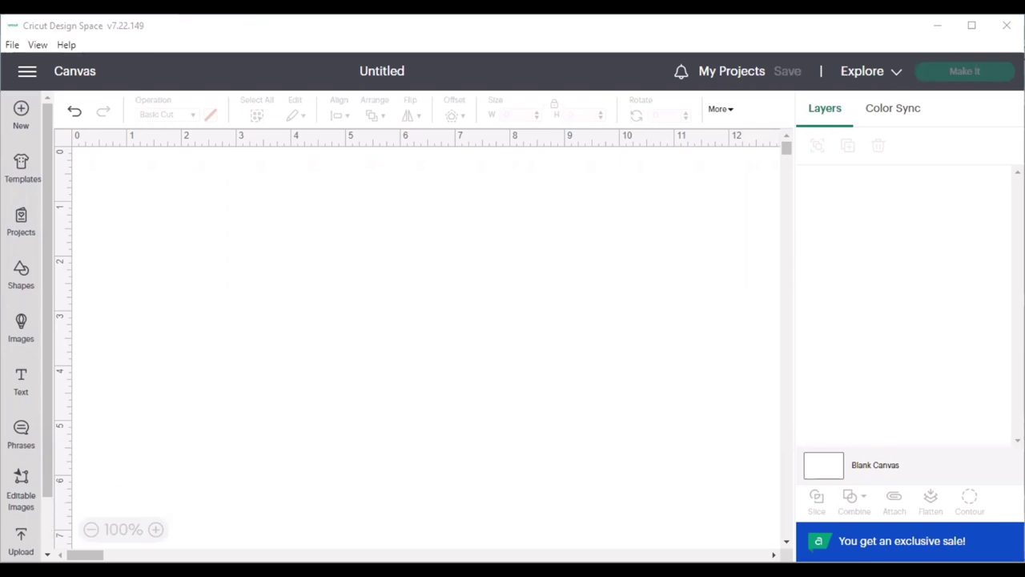
Add the black argyle tumbler template from the recent uploads to the canvas
{"action": "left_click", "coordinate": [23, 538]}
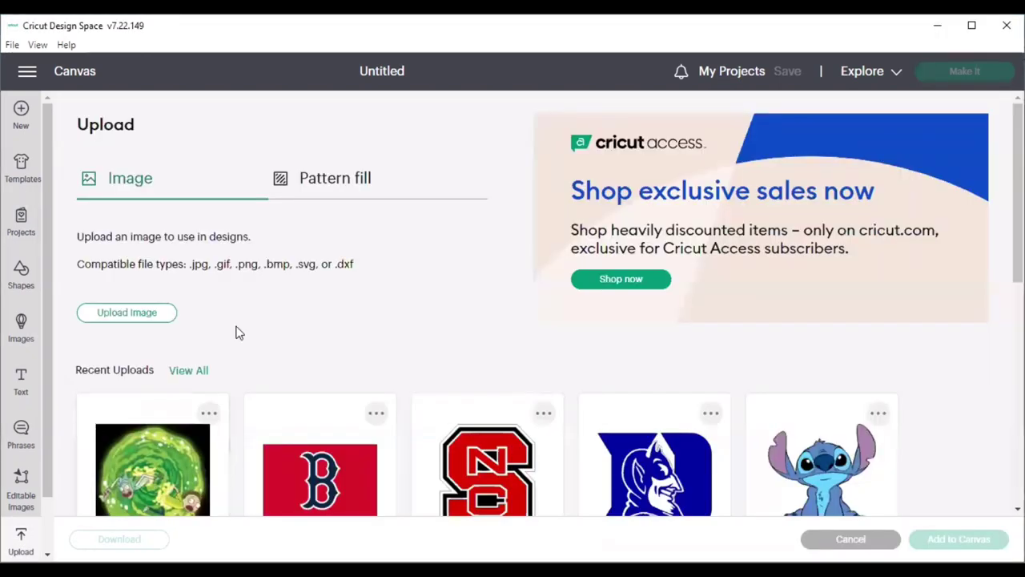
{"action": "scroll", "coordinate": [435, 385], "scroll_direction": "down", "scroll_amount": 4}
{"action": "scroll", "coordinate": [496, 325], "scroll_direction": "down", "scroll_amount": 3}
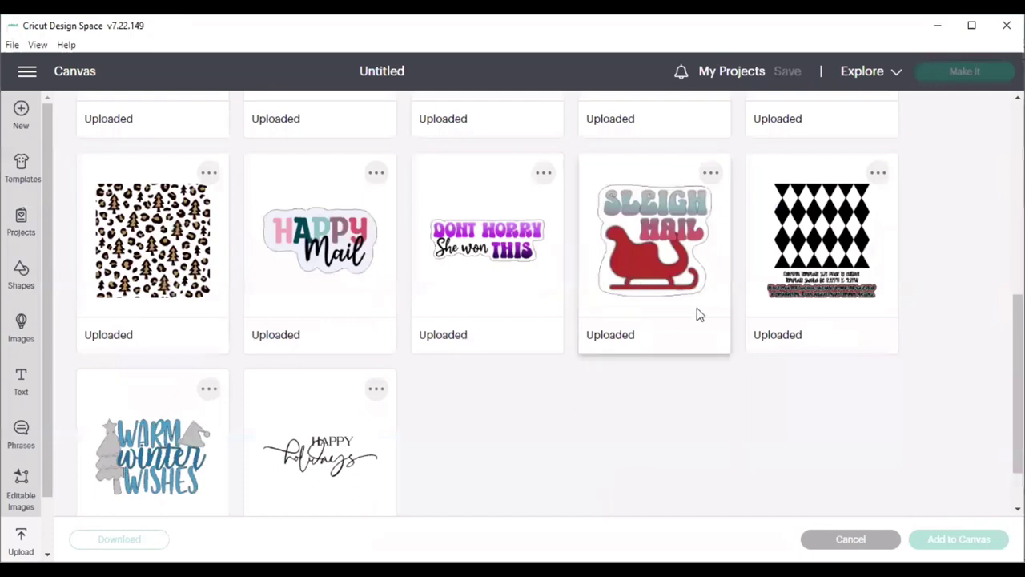
{"action": "left_click", "coordinate": [806, 241]}
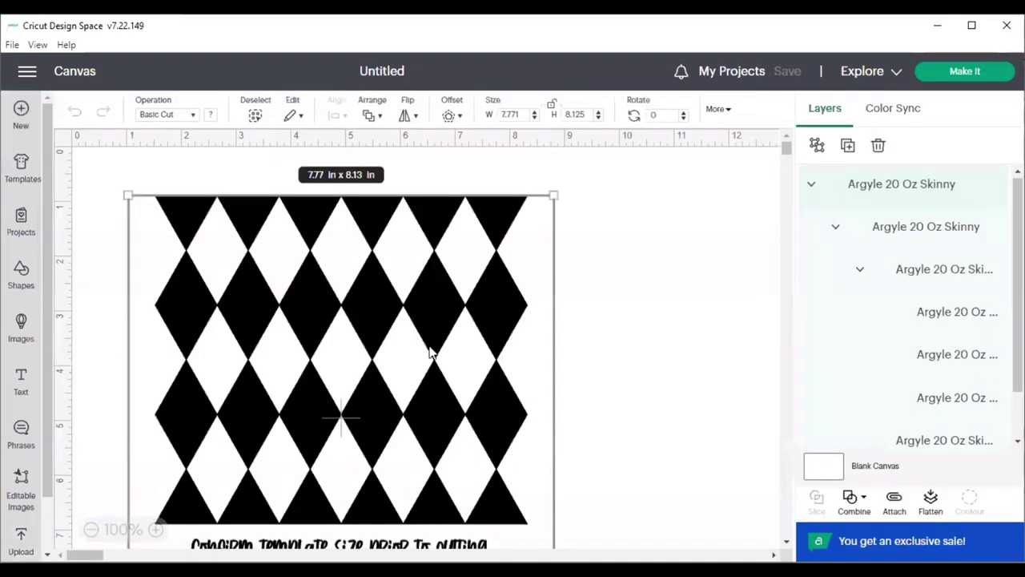
Reposition the whole argyle template so it sits fully in view near the middle of the canvas at 75% zoom
{"action": "left_click_drag", "start_coordinate": [431, 350], "coordinate": [404, 294]}
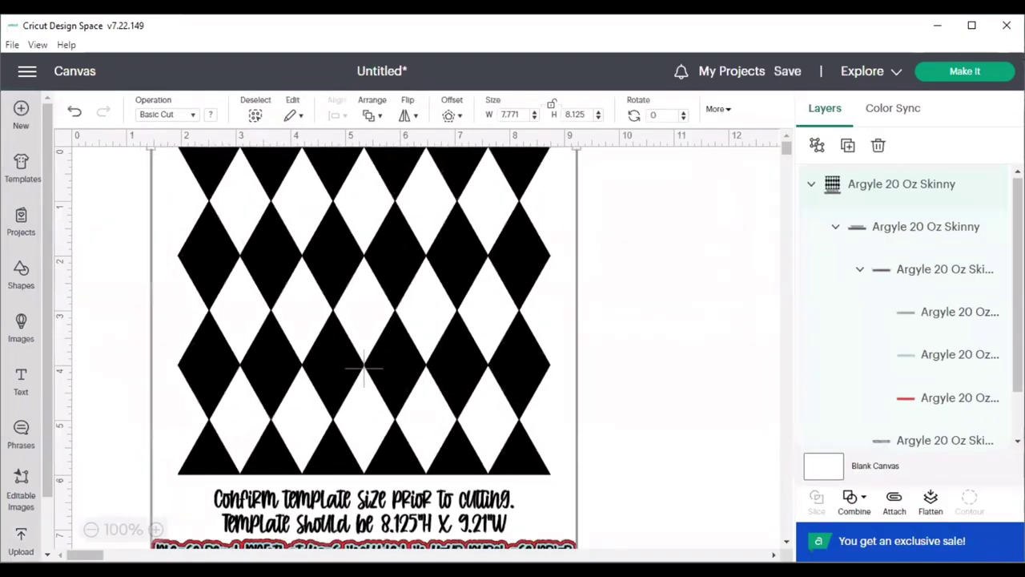
{"action": "left_click", "coordinate": [90, 529]}
{"action": "left_click_drag", "start_coordinate": [258, 300], "coordinate": [304, 365]}
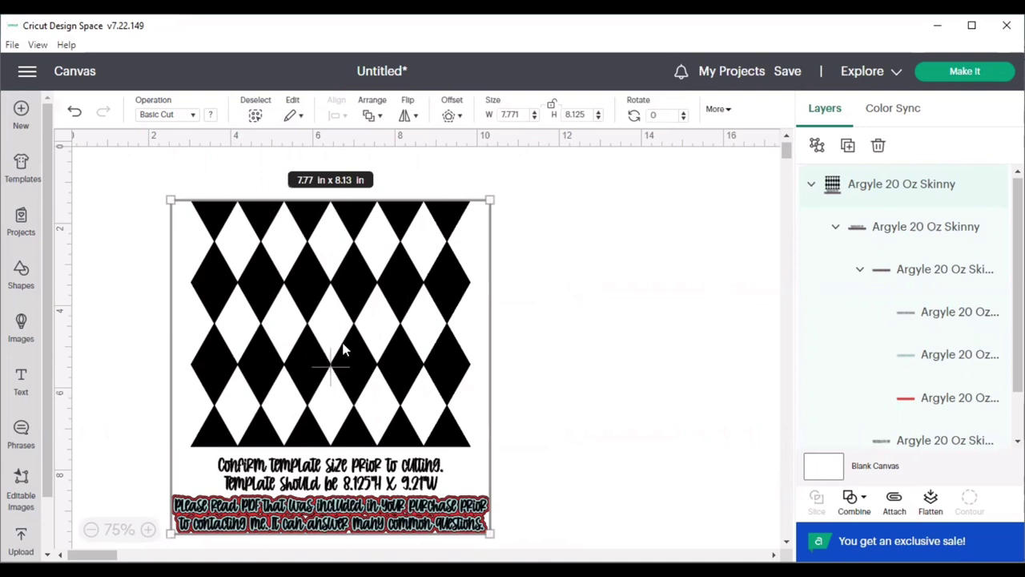
{"action": "mouse_move", "coordinate": [365, 314]}
{"action": "left_mouse_down"}
{"action": "mouse_move", "coordinate": [355, 384]}
{"action": "mouse_move", "coordinate": [360, 285]}
{"action": "mouse_move", "coordinate": [361, 302]}
{"action": "left_mouse_up"}
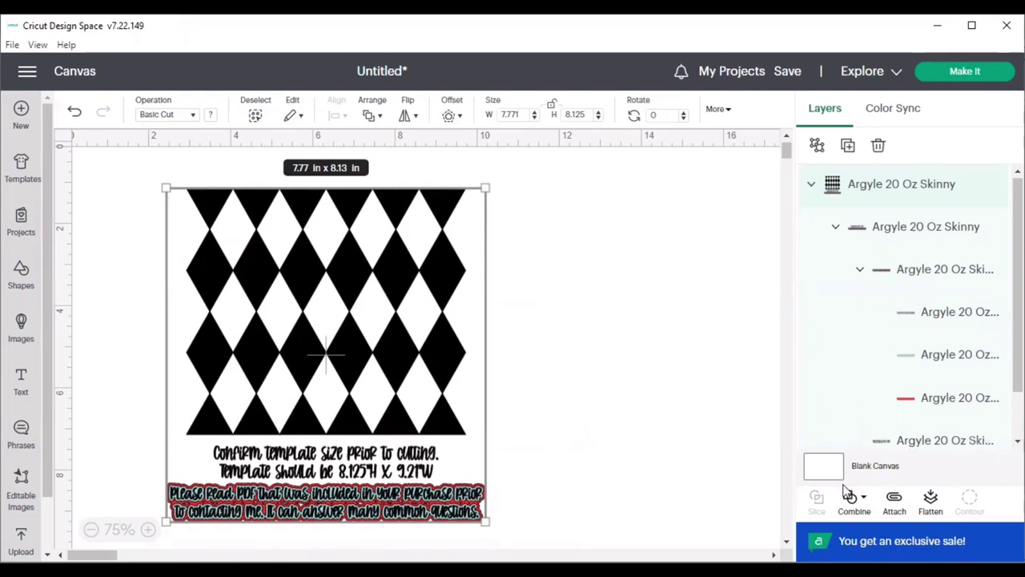
{"action": "key", "text": "Right"}
{"action": "key", "text": "Right"}
{"action": "key", "text": "Right"}
{"action": "key", "text": "Right"}
{"action": "key", "text": "Right"}
{"action": "key", "text": "Right"}
{"action": "key", "text": "Right"}
{"action": "key", "text": "Right"}
{"action": "key", "text": "Right"}
{"action": "key", "text": "Right"}
{"action": "key", "text": "Right"}
{"action": "key", "text": "Right"}
{"action": "key", "text": "Right"}
{"action": "key", "text": "Right"}
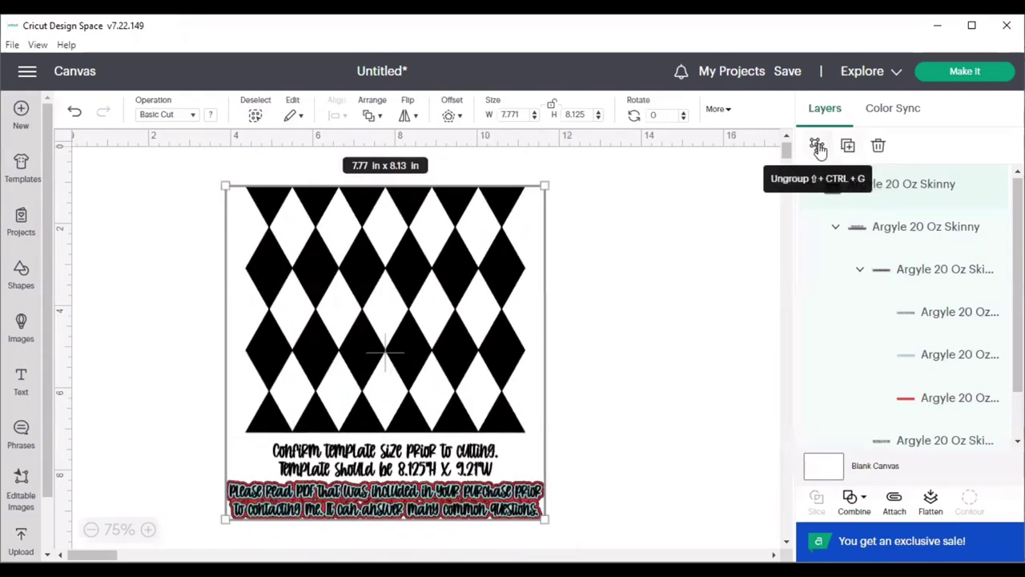
Ungroup the template and move the argyle pattern up and away from its instruction text
{"action": "left_click", "coordinate": [819, 149]}
{"action": "left_click", "coordinate": [451, 323]}
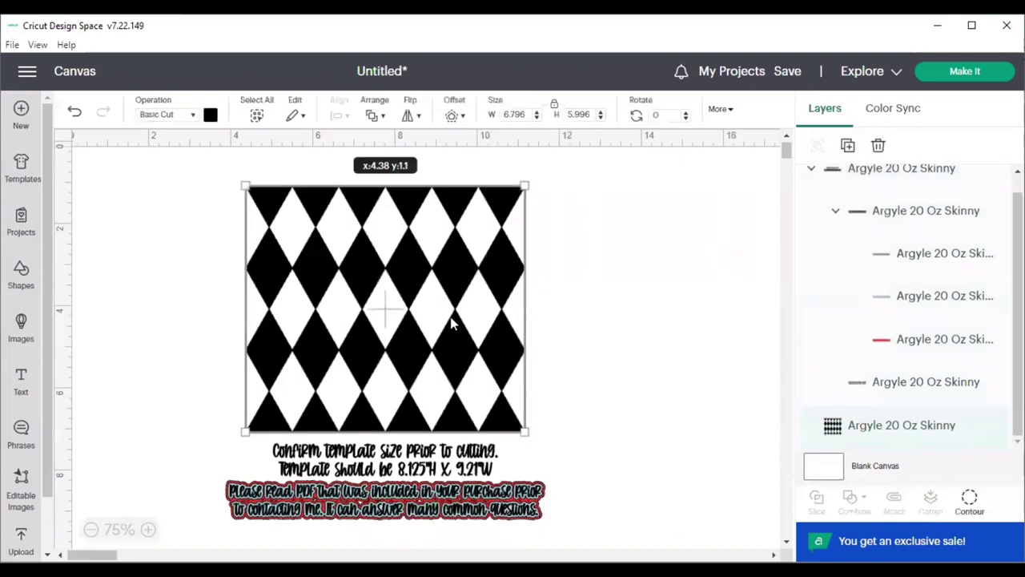
{"action": "left_click_drag", "start_coordinate": [451, 323], "coordinate": [363, 299]}
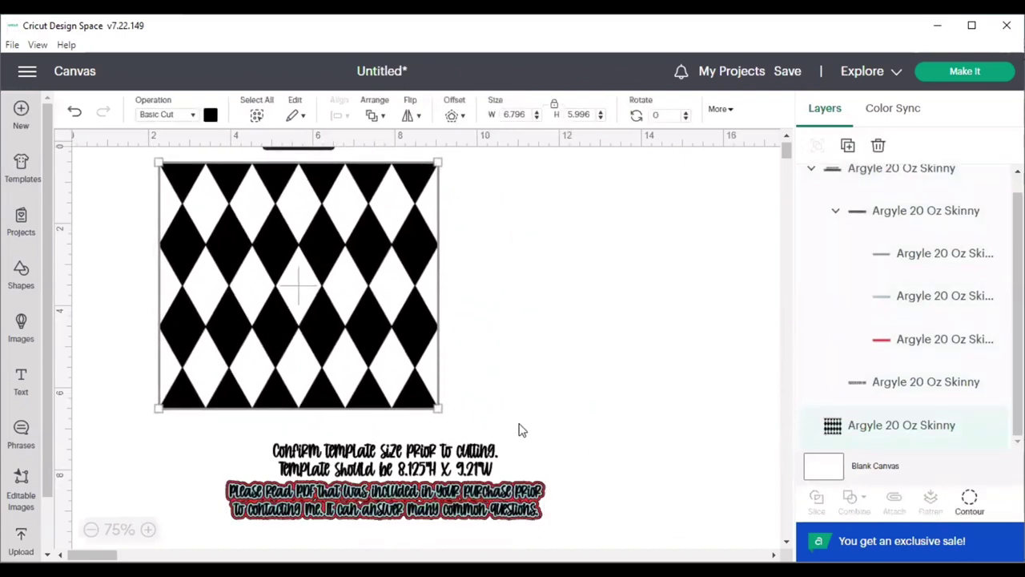
Select the group of sizing and PDF instruction text, pull it aside and delete it
{"action": "left_click_drag", "start_coordinate": [510, 413], "coordinate": [429, 535]}
{"action": "left_click_drag", "start_coordinate": [478, 466], "coordinate": [695, 310]}
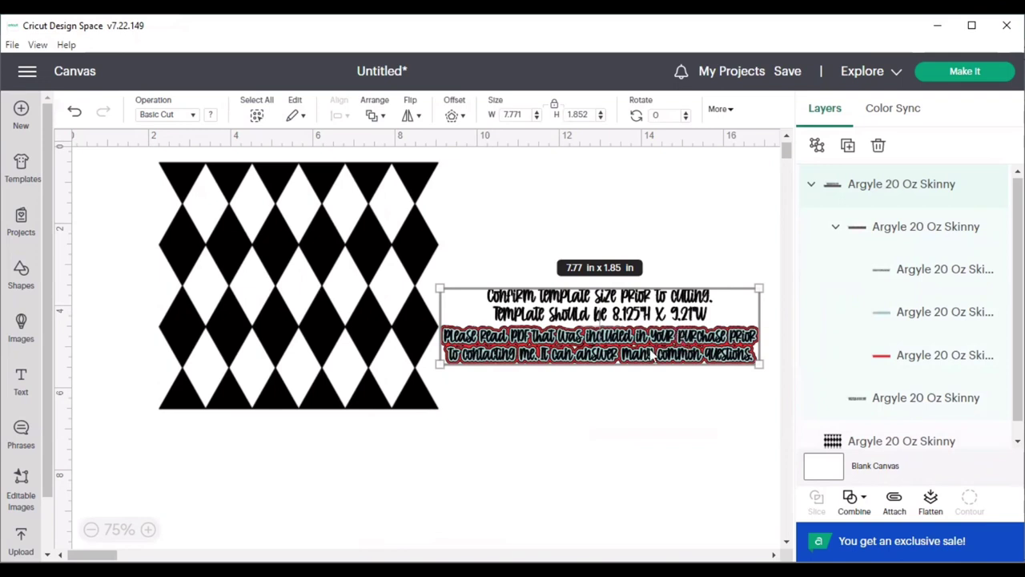
{"action": "key", "text": "Delete"}
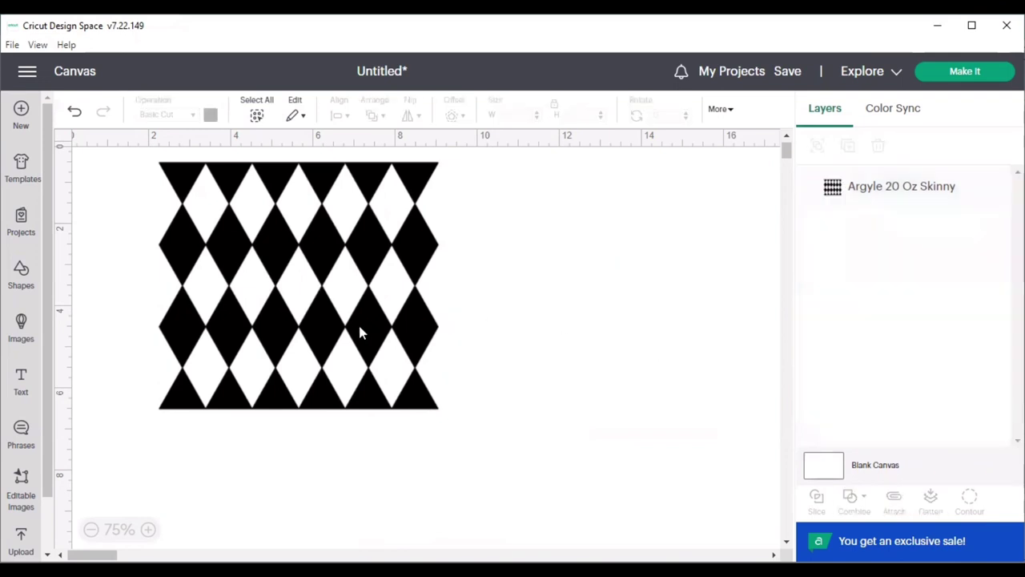
Unlock the argyle pattern's proportions and set its width to 9.21 in
{"action": "left_click_drag", "start_coordinate": [358, 322], "coordinate": [412, 349]}
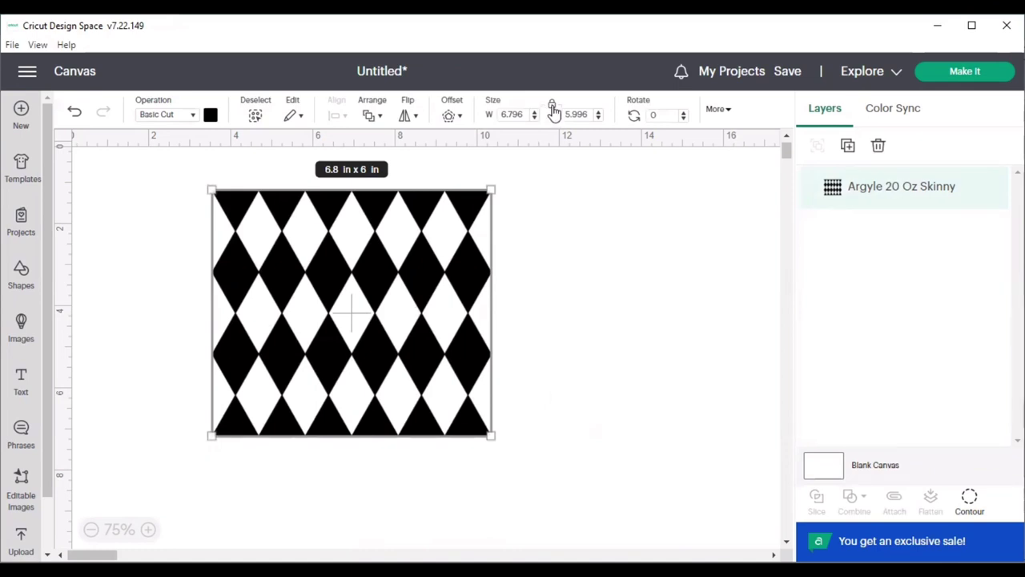
{"action": "left_click", "coordinate": [552, 107]}
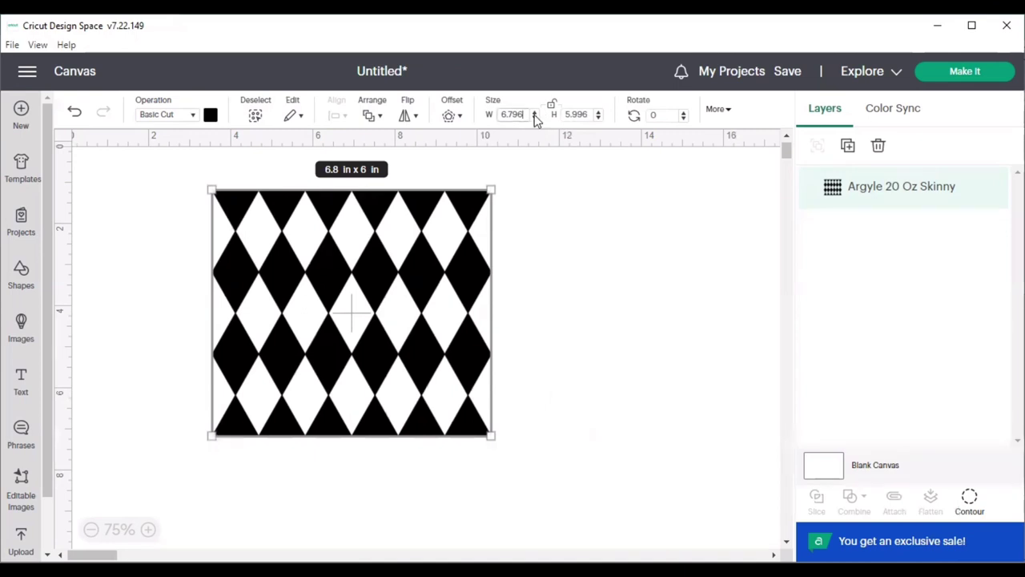
{"action": "key", "text": "BackSpace"}
{"action": "key", "text": "BackSpace"}
{"action": "key", "text": "BackSpace"}
{"action": "key", "text": "BackSpace"}
{"action": "key", "text": "BackSpace"}
{"action": "type", "text": "8"}
{"action": "key", "text": "BackSpace"}
{"action": "type", "text": "9.21"}
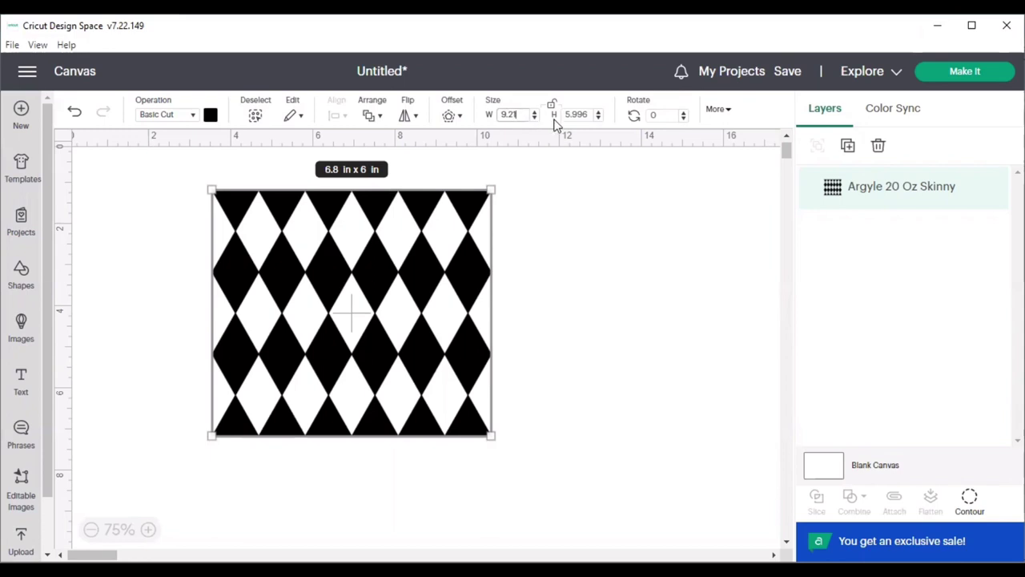
Set the argyle pattern's height to 8.125 in
{"action": "left_click", "coordinate": [573, 112]}
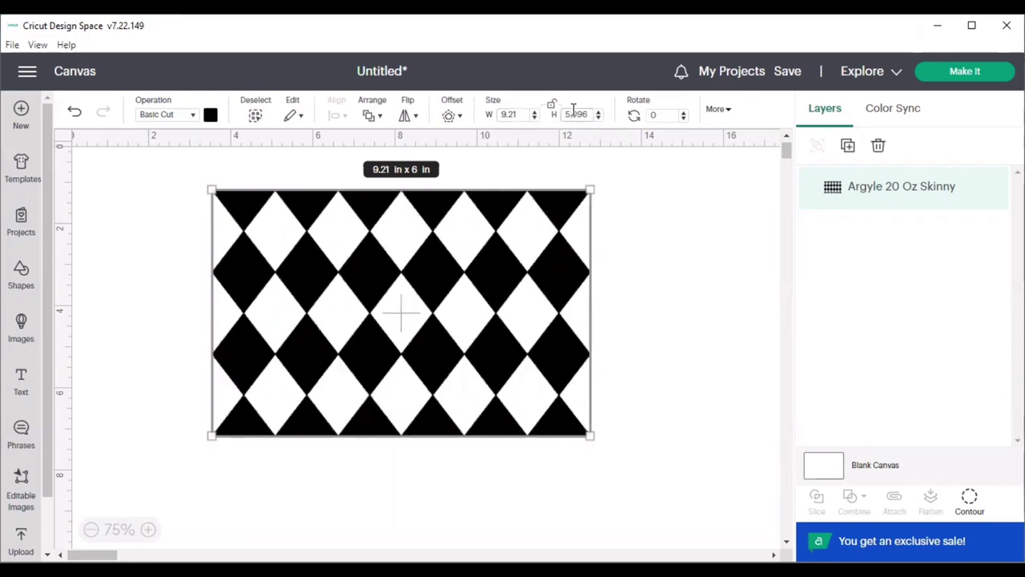
{"action": "key", "text": "BackSpace"}
{"action": "key", "text": "BackSpace"}
{"action": "key", "text": "BackSpace"}
{"action": "key", "text": "BackSpace"}
{"action": "key", "text": "BackSpace"}
{"action": "type", "text": "8.125"}
{"action": "key", "text": "Return"}
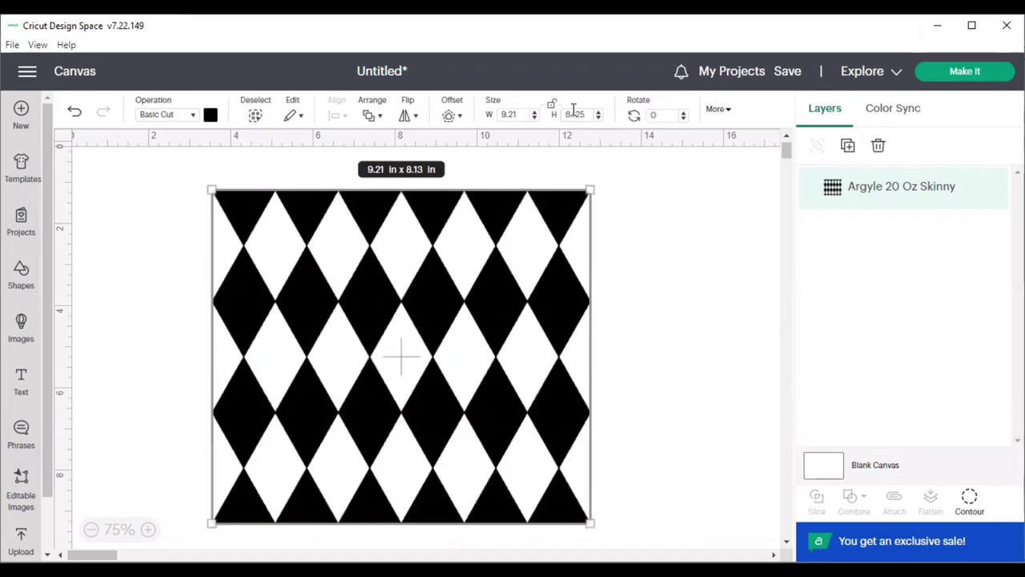
Move the resized argyle pattern close to the canvas origin, leaving free space beside it
{"action": "left_click_drag", "start_coordinate": [484, 290], "coordinate": [477, 280]}
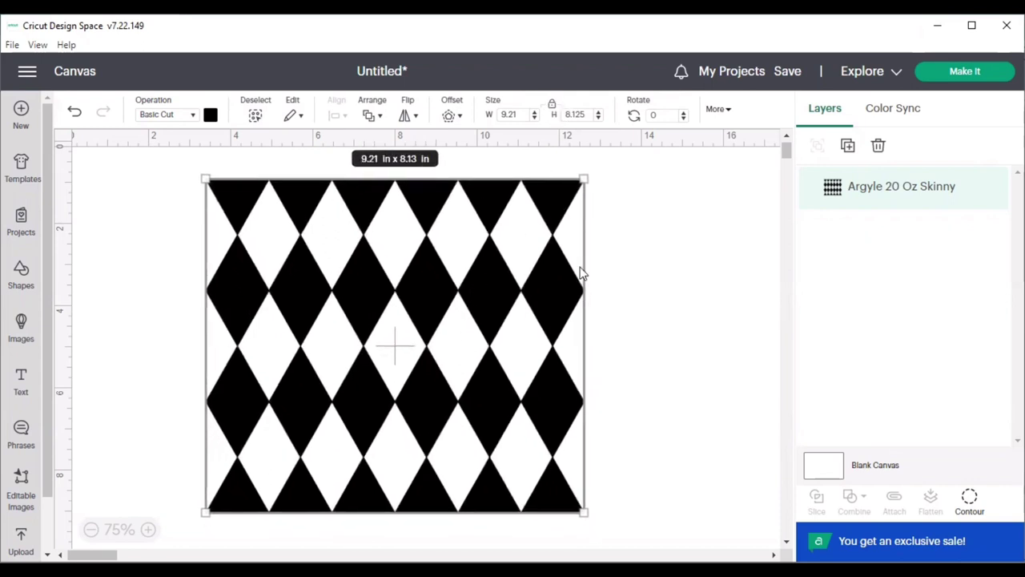
{"action": "left_click_drag", "start_coordinate": [461, 334], "coordinate": [414, 332]}
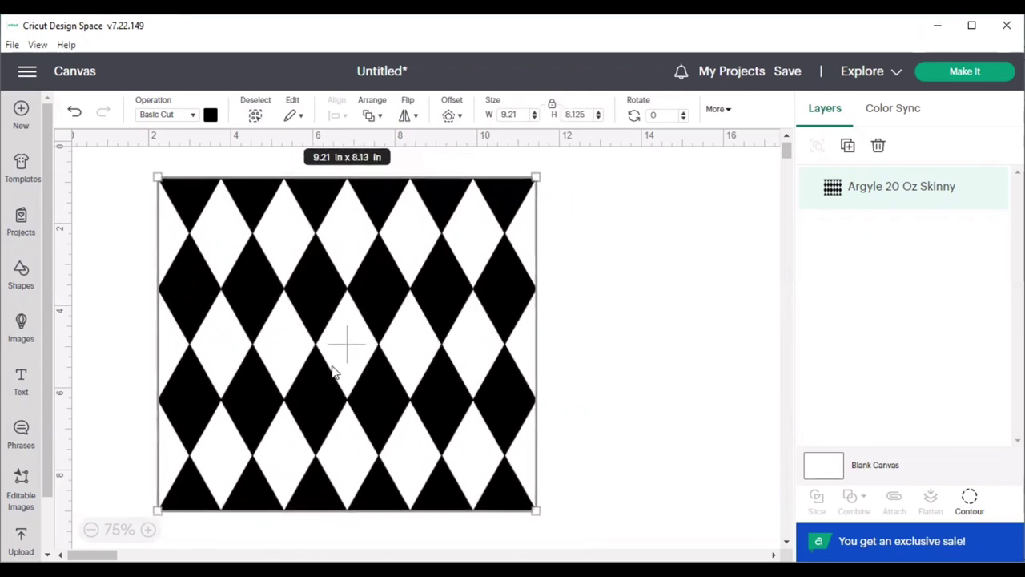
{"action": "left_click_drag", "start_coordinate": [468, 362], "coordinate": [355, 388]}
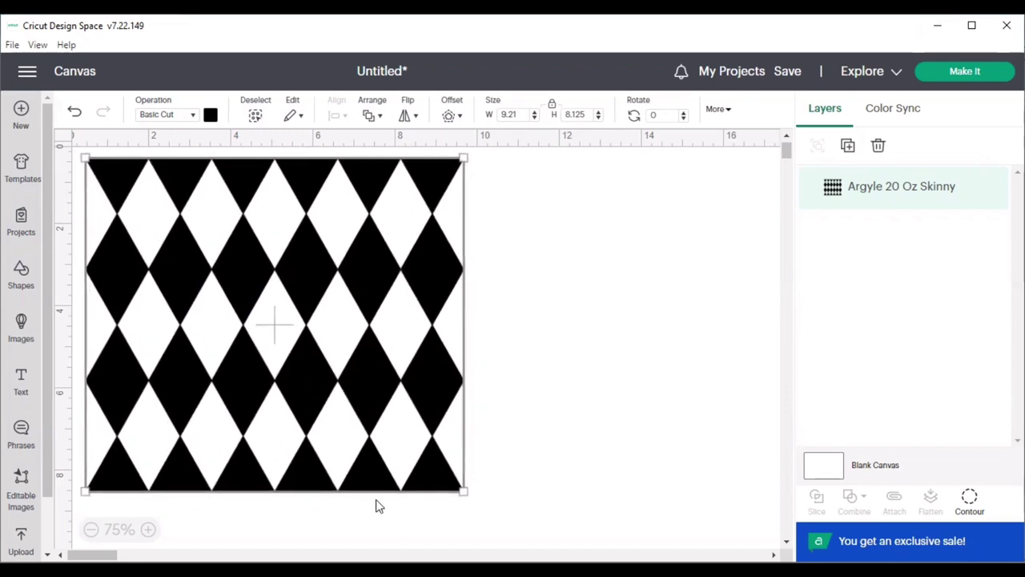
Insert a square shape and place it over the argyle pattern at about x 2.56, y 1.2 in
{"action": "left_click", "coordinate": [21, 274]}
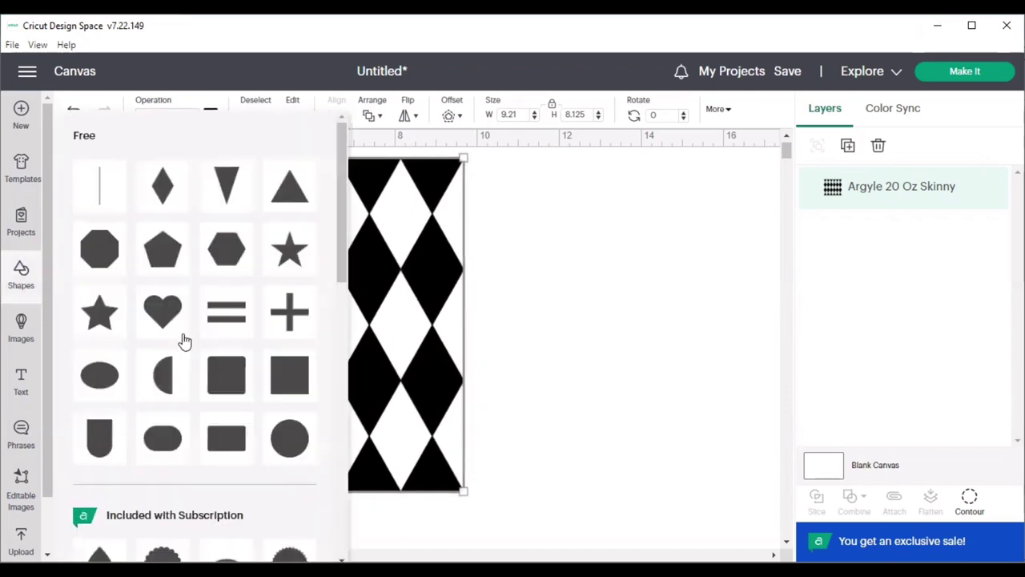
{"action": "left_click", "coordinate": [296, 391]}
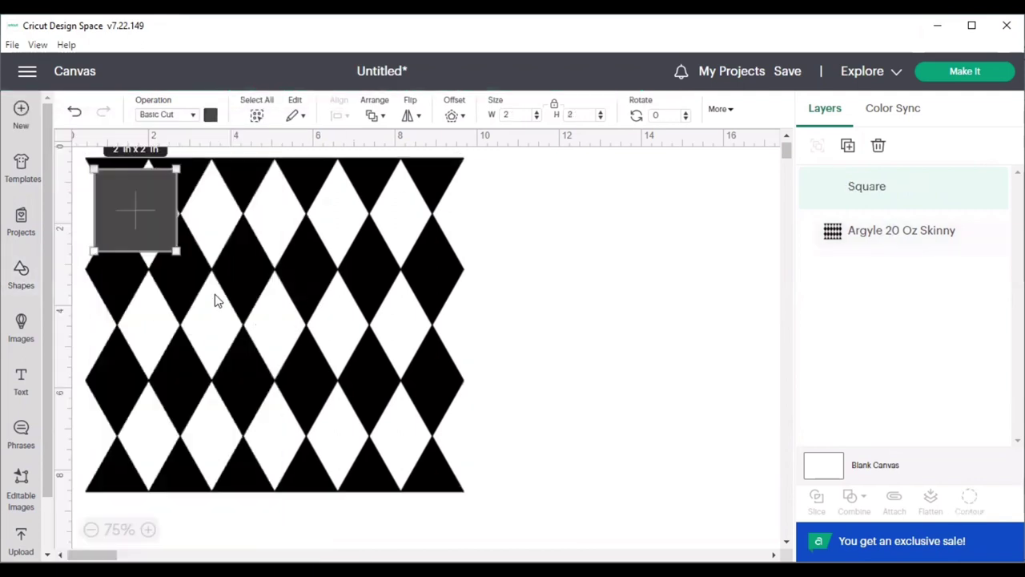
{"action": "left_click_drag", "start_coordinate": [151, 232], "coordinate": [214, 235]}
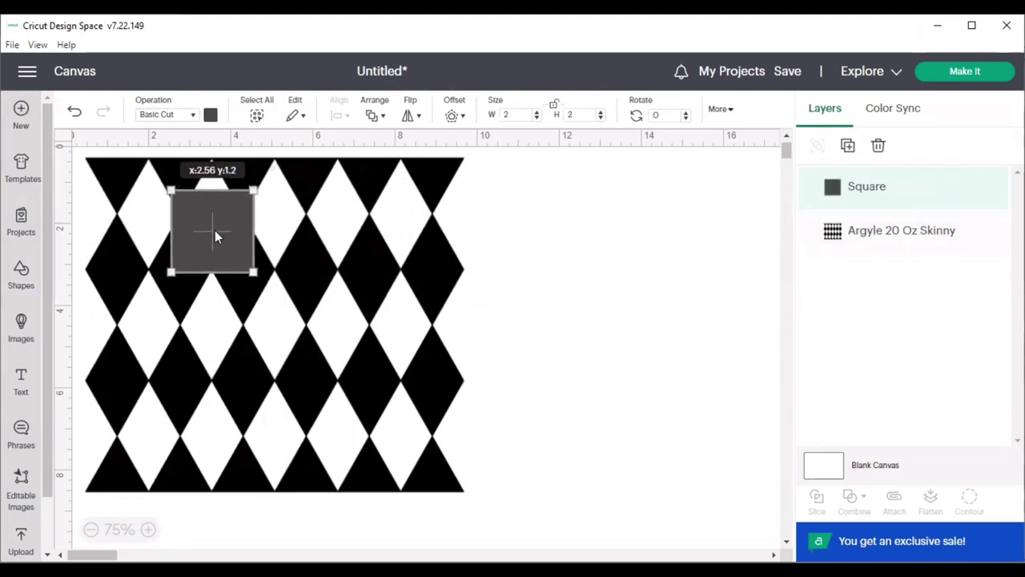
Turn the square into a thin strip by setting its width to 11.5 in and its height to 0.20 in
{"action": "left_click", "coordinate": [524, 116]}
{"action": "key", "text": "BackSpace"}
{"action": "type", "text": "11.5"}
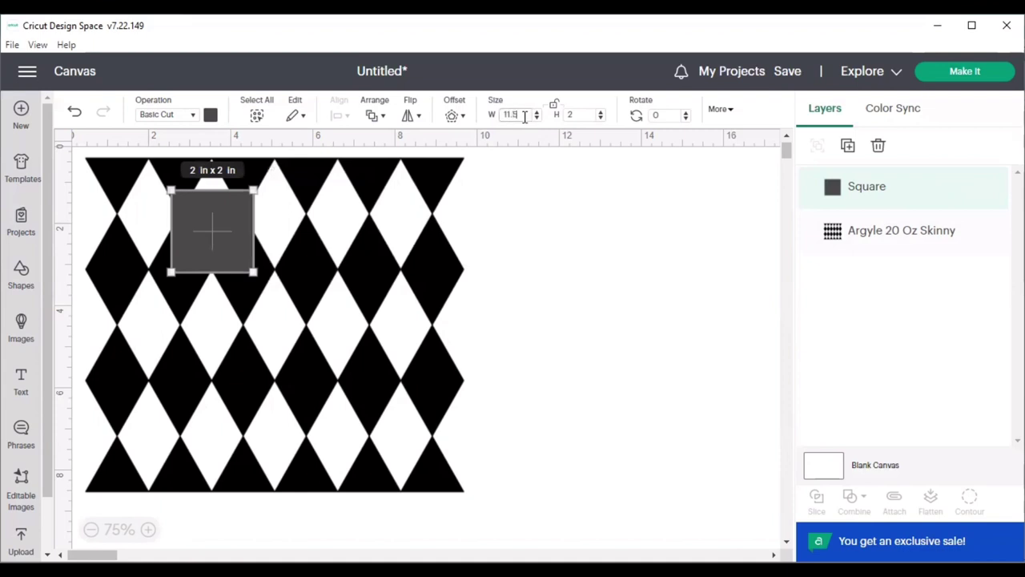
{"action": "left_click", "coordinate": [582, 114]}
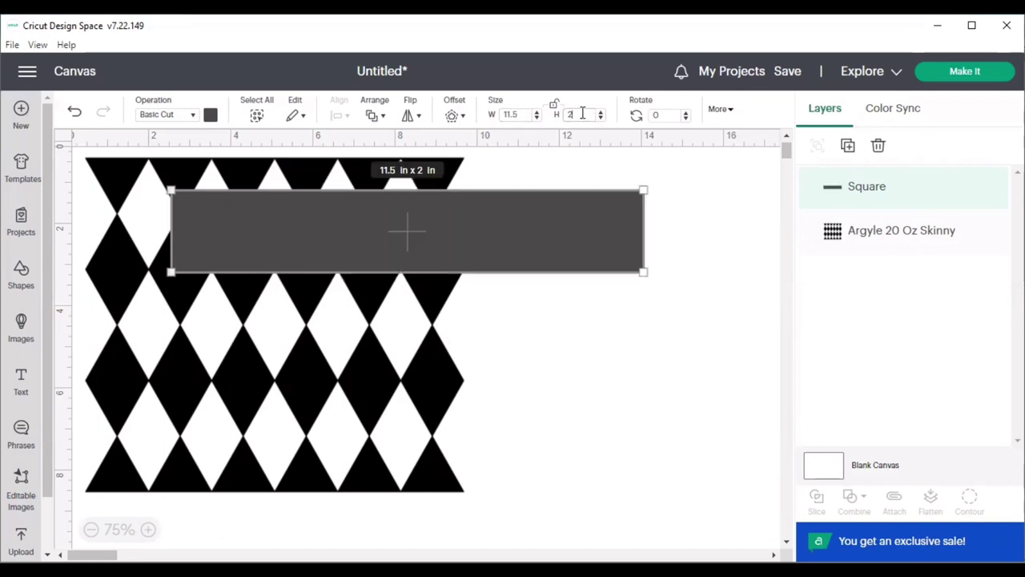
{"action": "key", "text": "BackSpace"}
{"action": "key", "text": "Return"}
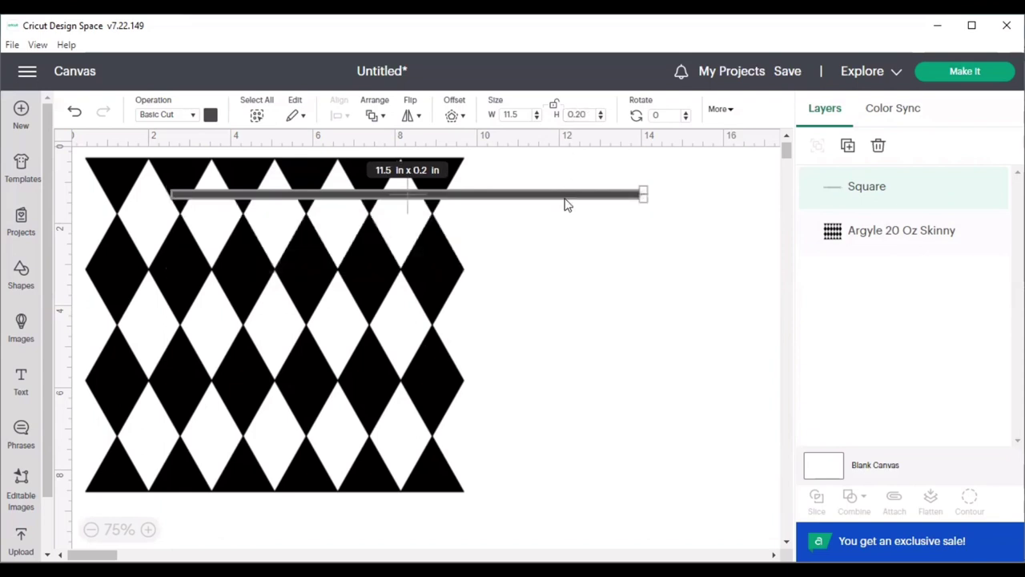
Position the thin strip across the pattern's top row, and place a duplicate of it across the lower half
{"action": "left_click_drag", "start_coordinate": [565, 201], "coordinate": [568, 224]}
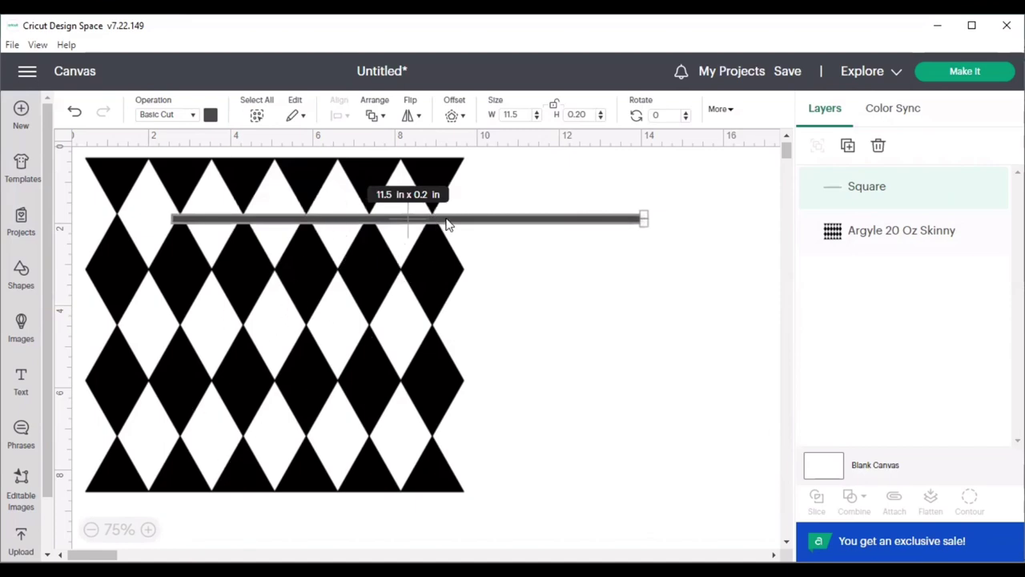
{"action": "left_click_drag", "start_coordinate": [447, 225], "coordinate": [508, 184]}
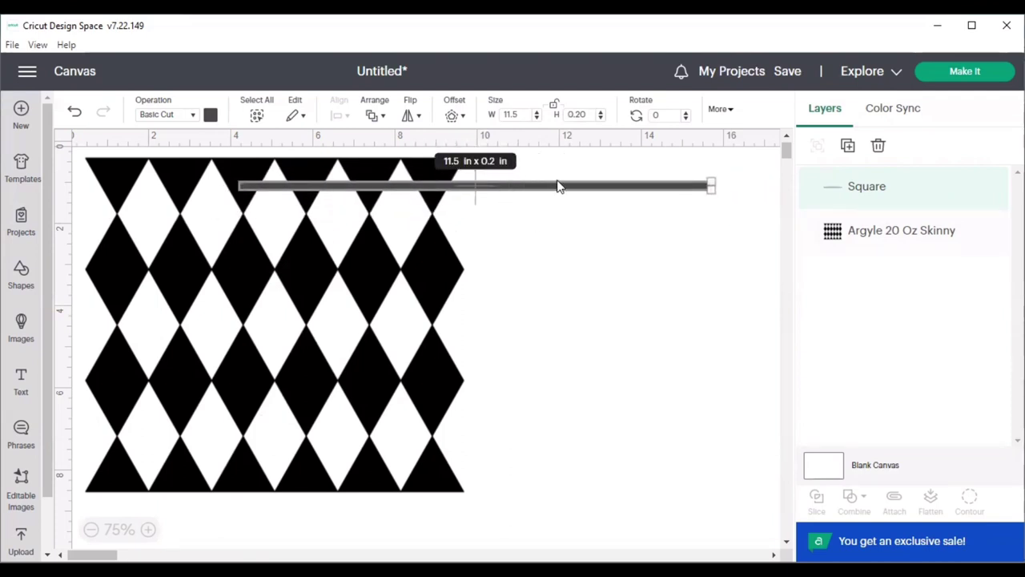
{"action": "left_click", "coordinate": [852, 151]}
{"action": "left_click_drag", "start_coordinate": [529, 209], "coordinate": [634, 383]}
{"action": "left_click", "coordinate": [627, 187]}
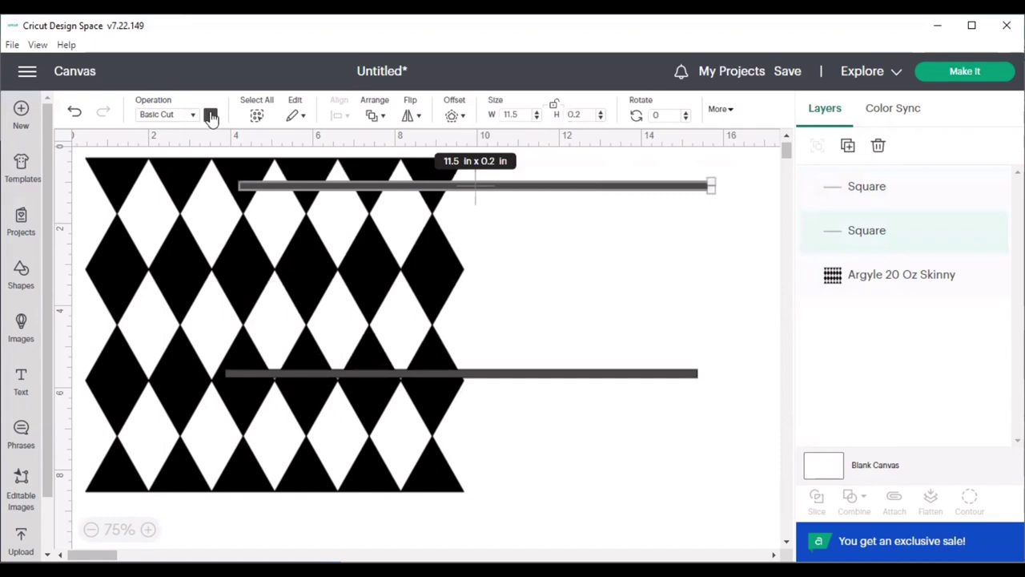
Recolor the upper thin strip black and the lower thin strip green, keeping the green one across the pattern's lower half
{"action": "left_click", "coordinate": [210, 115]}
{"action": "left_click", "coordinate": [226, 179]}
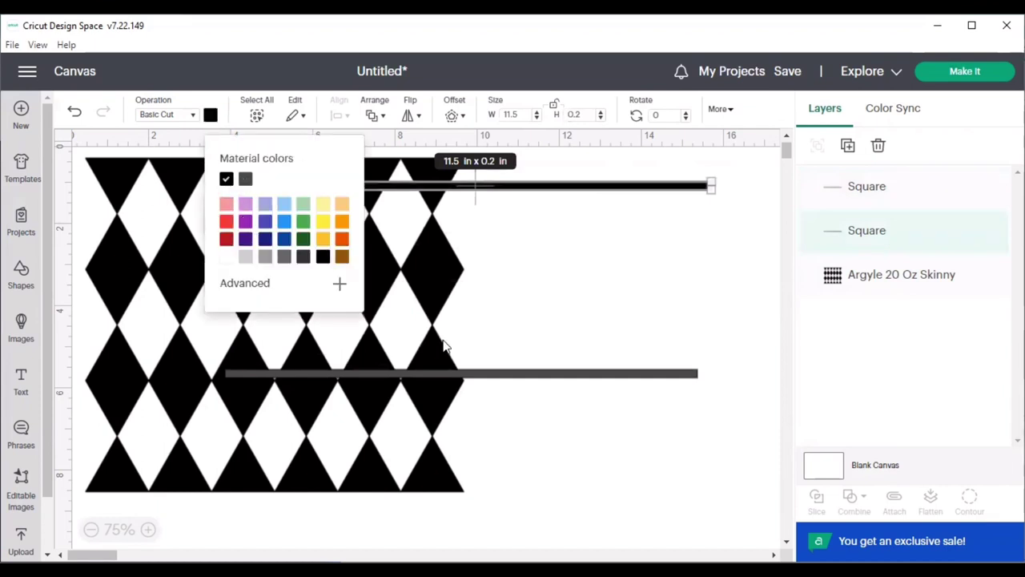
{"action": "left_click", "coordinate": [503, 377]}
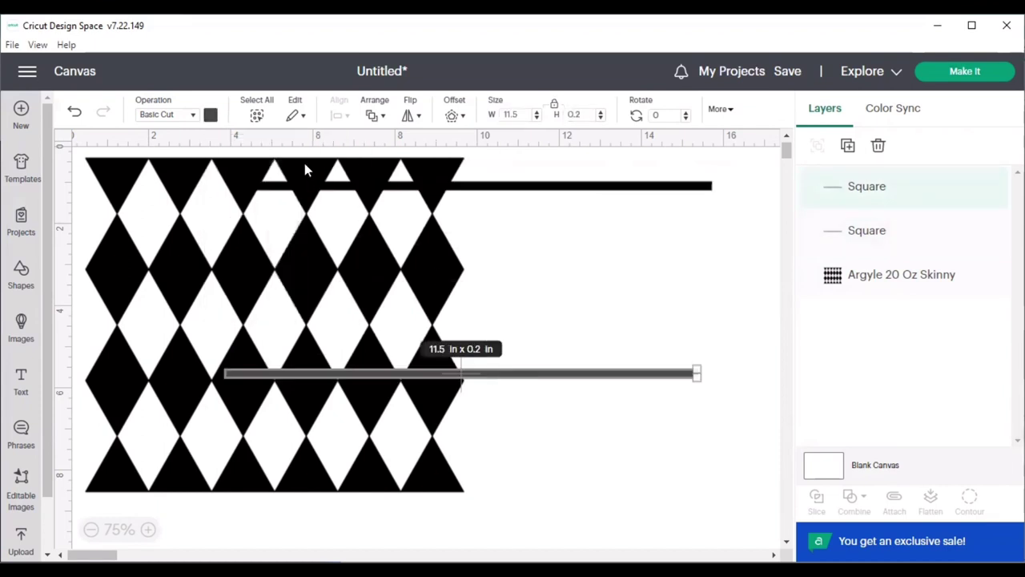
{"action": "left_click", "coordinate": [212, 116]}
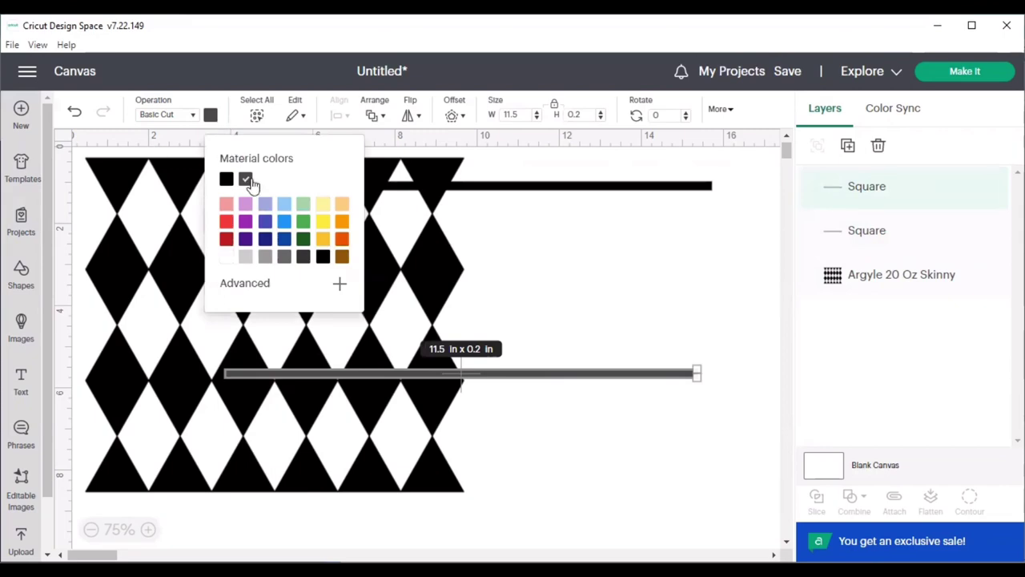
{"action": "left_click", "coordinate": [303, 222]}
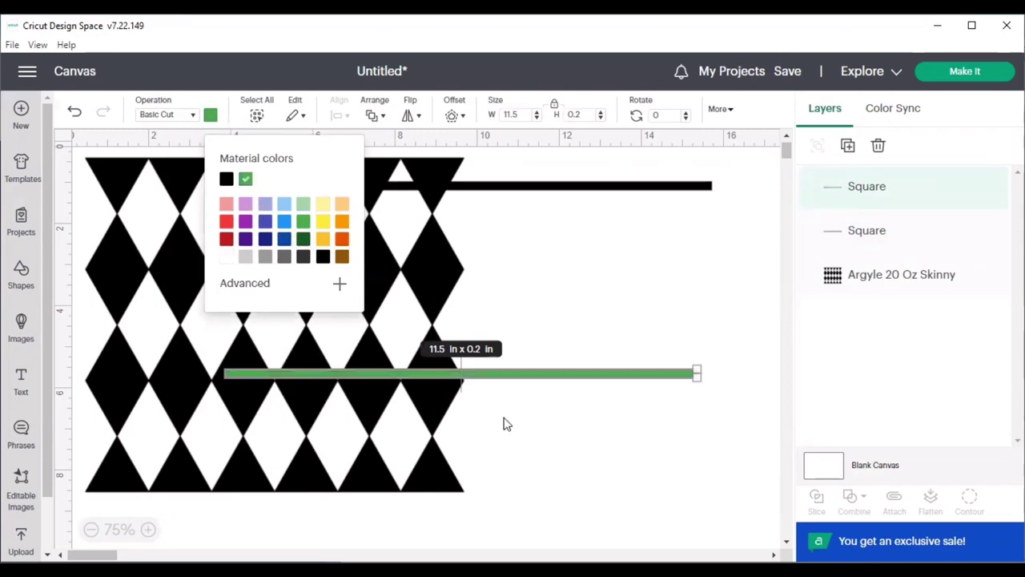
{"action": "left_click", "coordinate": [492, 387]}
{"action": "left_click_drag", "start_coordinate": [492, 380], "coordinate": [527, 373]}
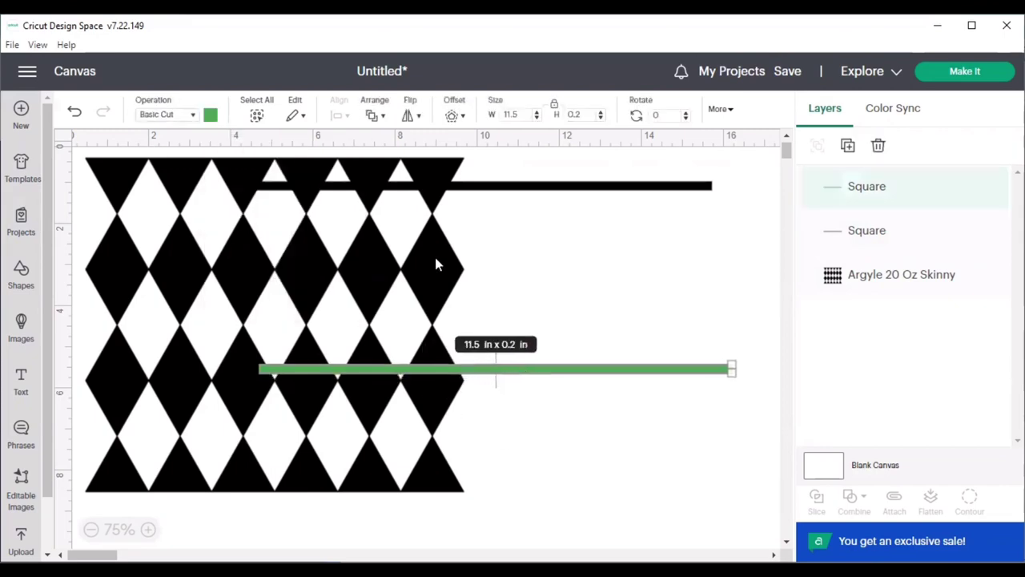
Recolor the argyle pattern dark blue
{"action": "left_click", "coordinate": [138, 230]}
{"action": "left_click", "coordinate": [210, 115]}
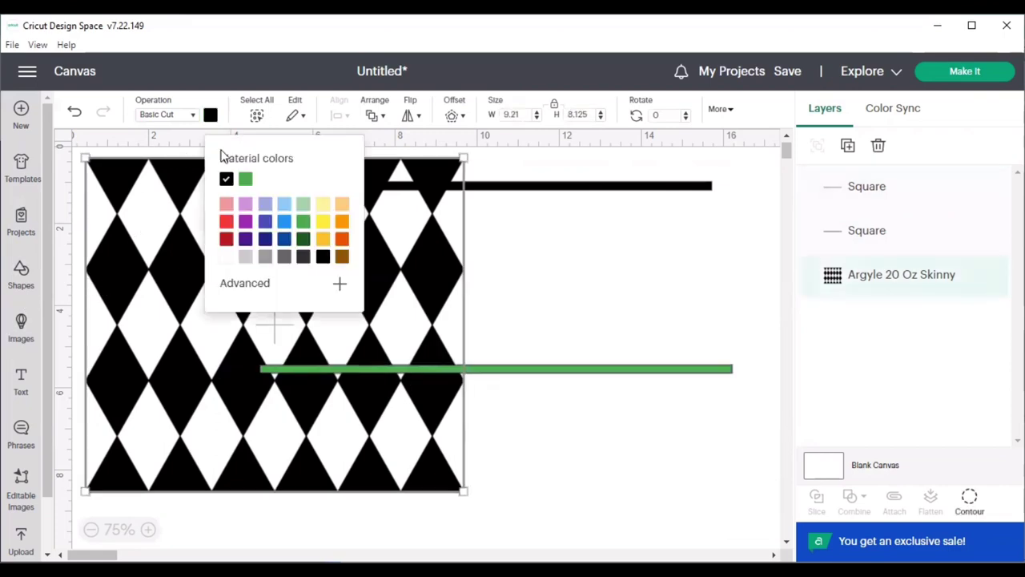
{"action": "left_click", "coordinate": [285, 240]}
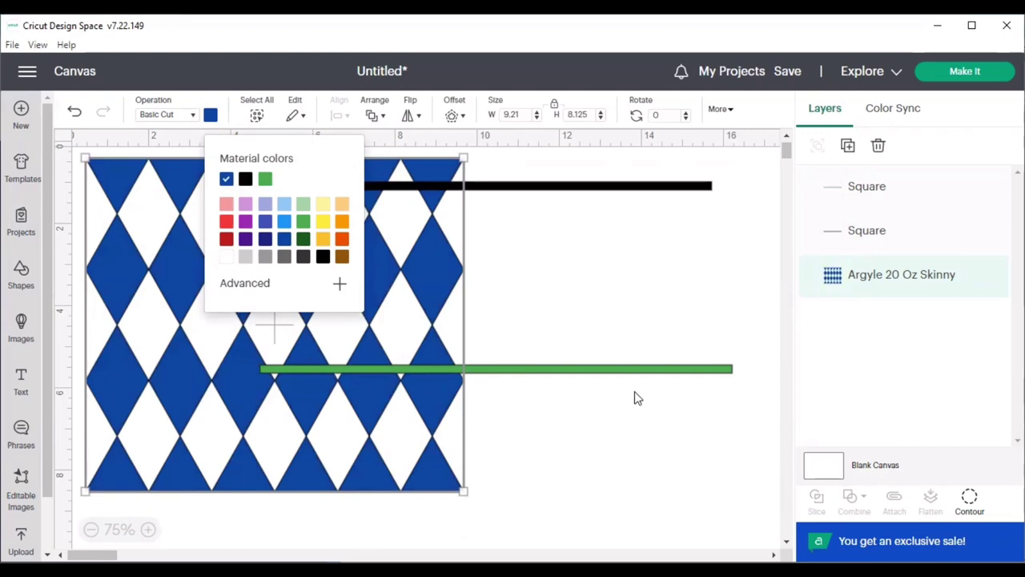
Reposition the strips, with the black one across the pattern's top row and the green one just below its middle
{"action": "left_click_drag", "start_coordinate": [604, 375], "coordinate": [542, 470]}
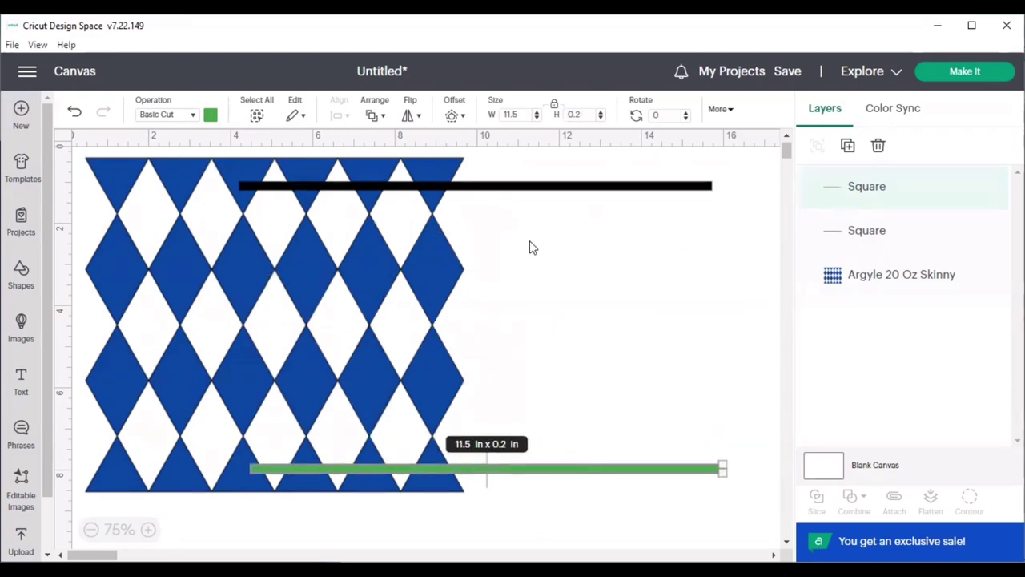
{"action": "left_click_drag", "start_coordinate": [535, 191], "coordinate": [539, 205]}
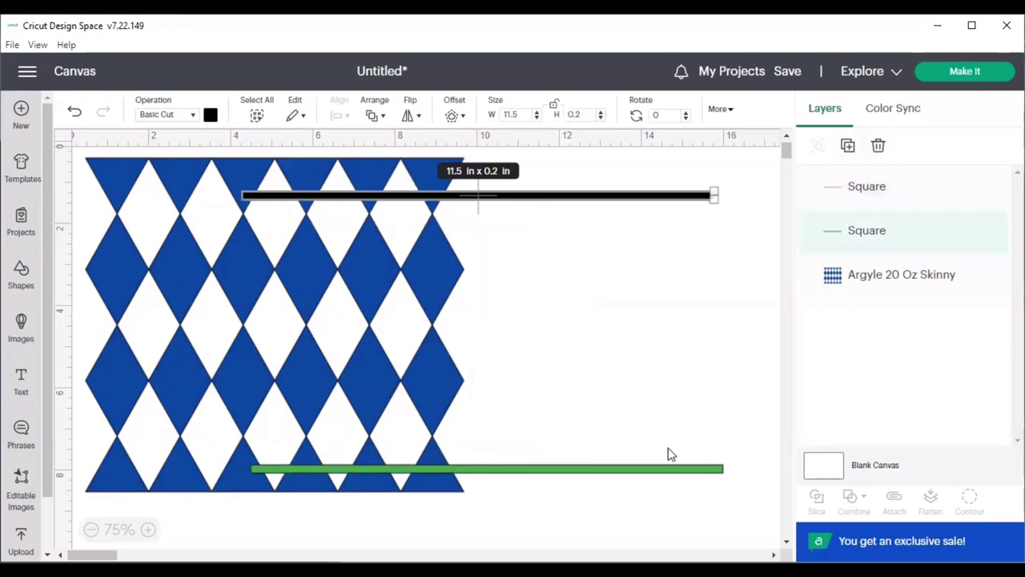
{"action": "left_click_drag", "start_coordinate": [641, 472], "coordinate": [643, 353]}
{"action": "left_click", "coordinate": [769, 173]}
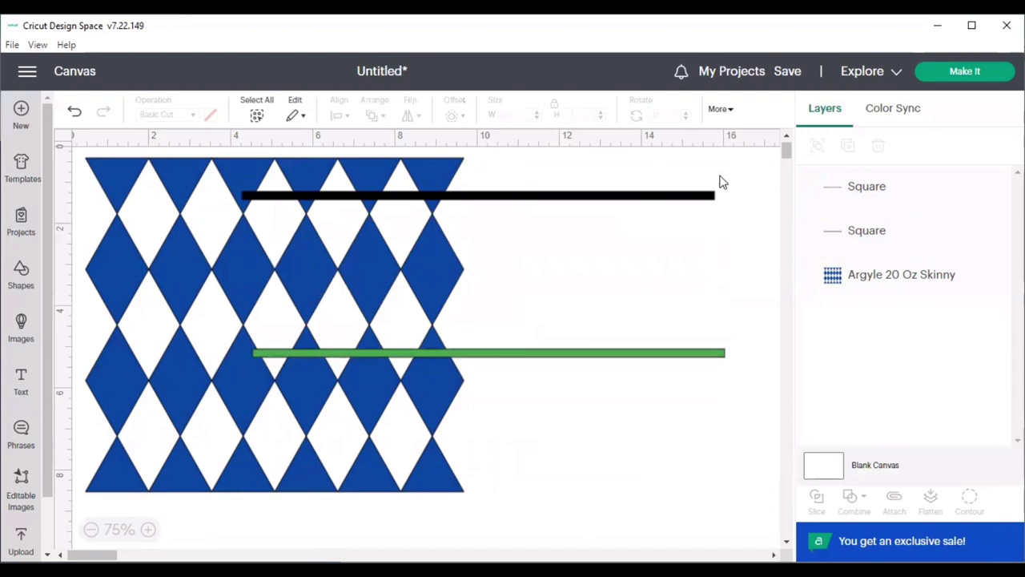
Duplicate the black strip about a dozen times
{"action": "left_click", "coordinate": [694, 197]}
{"action": "left_click", "coordinate": [853, 150]}
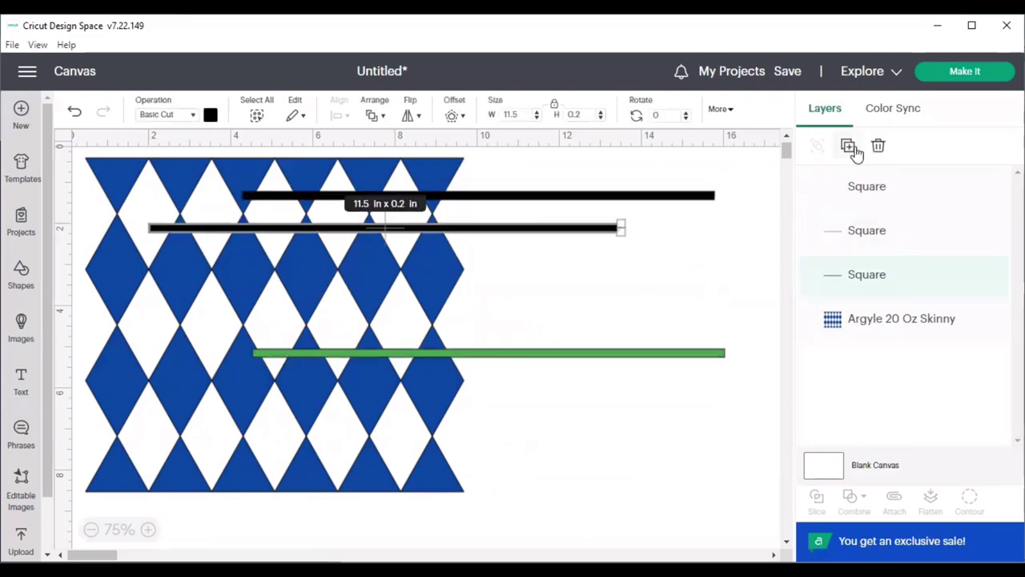
{"action": "left_click", "coordinate": [854, 151]}
{"action": "left_click", "coordinate": [854, 150]}
{"action": "left_click", "coordinate": [854, 150]}
{"action": "left_click", "coordinate": [854, 150]}
{"action": "left_click", "coordinate": [854, 151]}
{"action": "left_click", "coordinate": [848, 146]}
{"action": "left_click", "coordinate": [849, 146]}
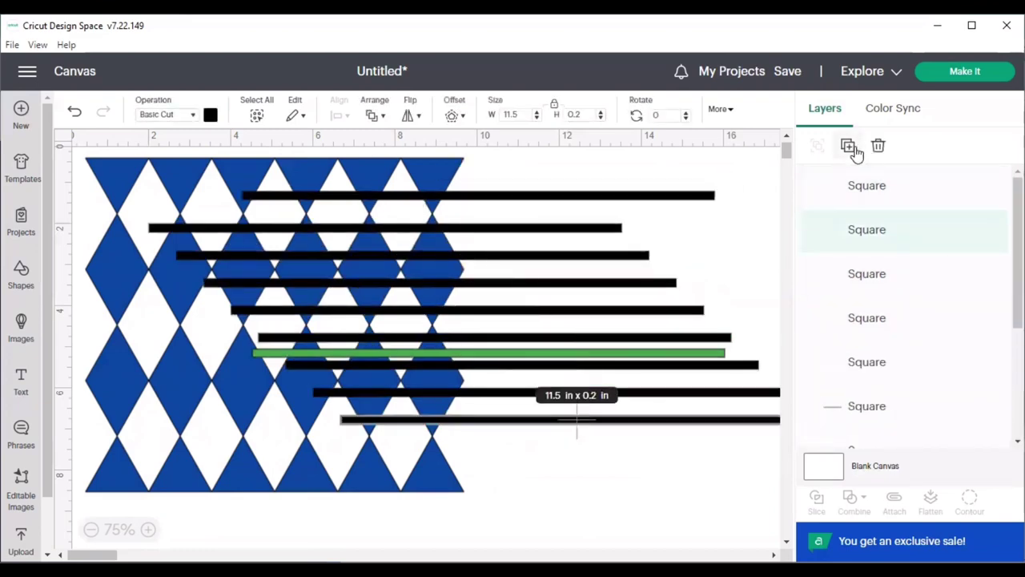
{"action": "left_click", "coordinate": [849, 147]}
{"action": "key", "text": "ctrl+d"}
{"action": "key", "text": "ctrl+d"}
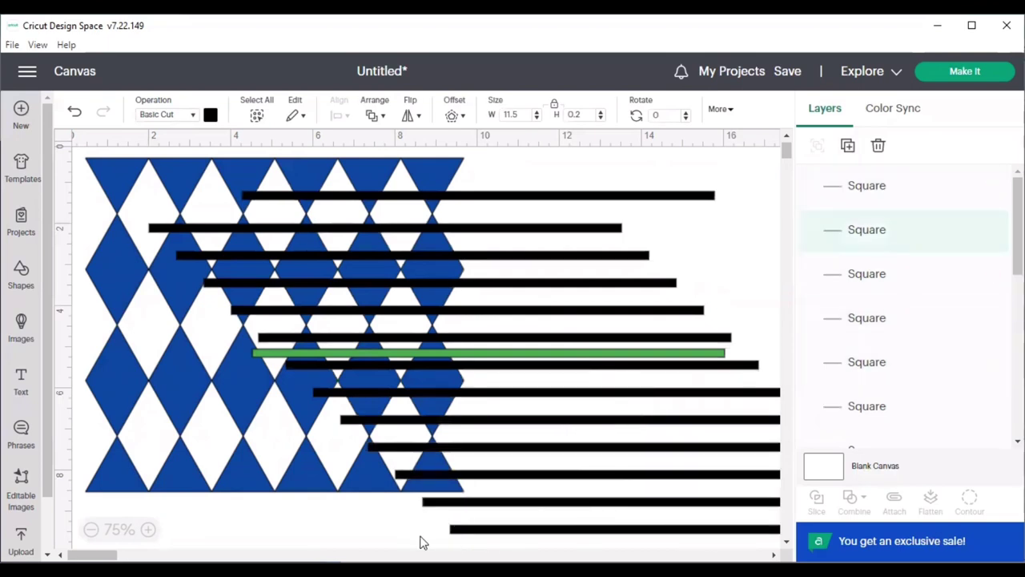
{"action": "left_click_drag", "start_coordinate": [624, 542], "coordinate": [659, 384]}
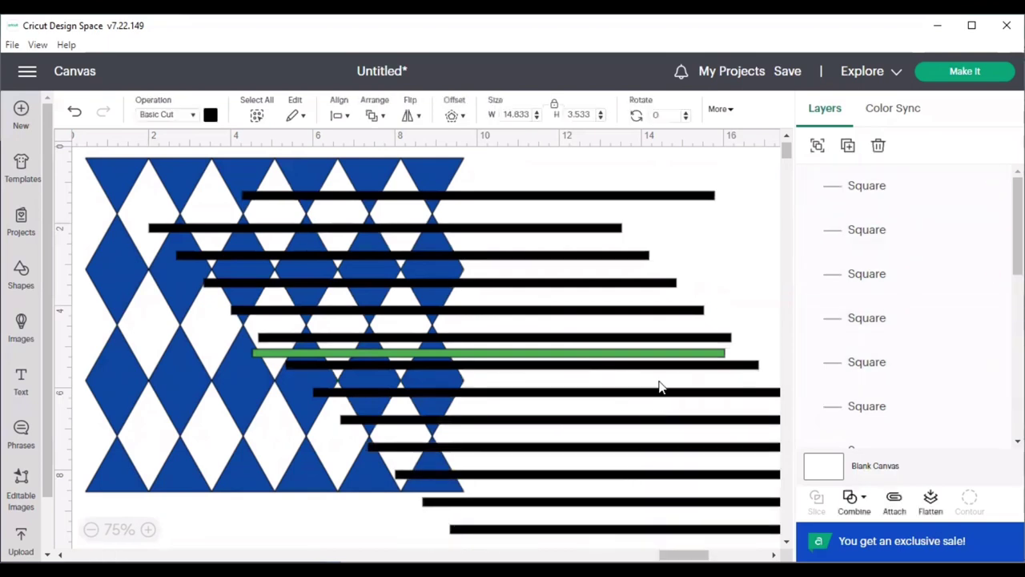
{"action": "left_click", "coordinate": [382, 381]}
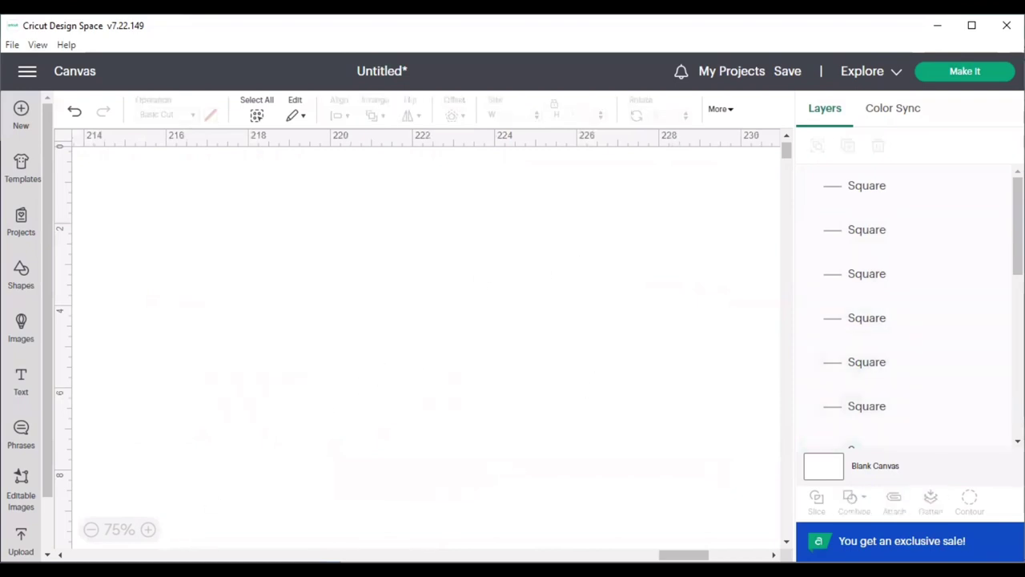
{"action": "left_click_drag", "start_coordinate": [684, 554], "coordinate": [91, 555]}
Move the green strip to the pattern's upper edge and duplicate it about a dozen times
{"action": "left_click_drag", "start_coordinate": [653, 354], "coordinate": [511, 174]}
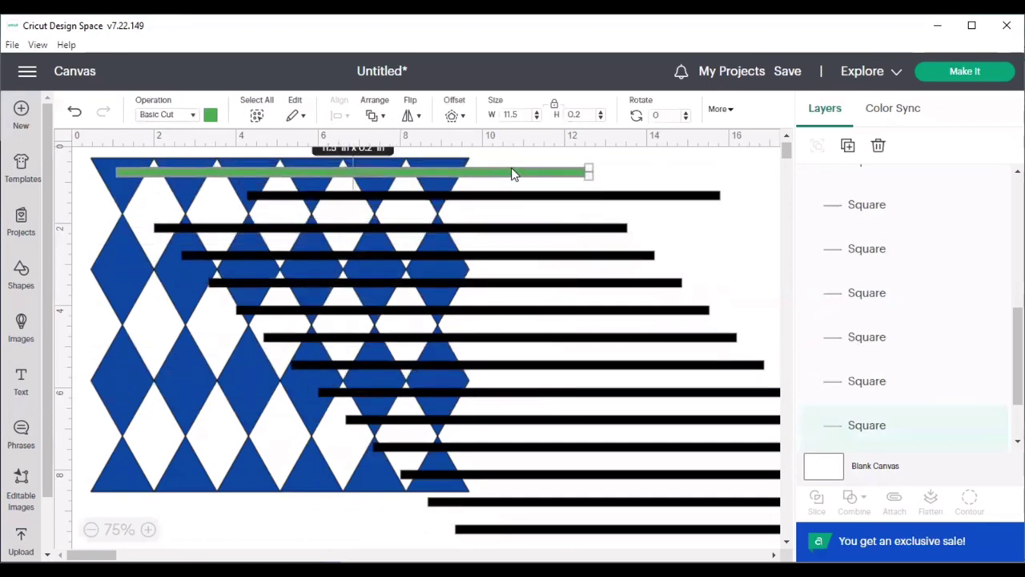
{"action": "left_click", "coordinate": [848, 147]}
{"action": "left_click", "coordinate": [848, 146]}
{"action": "left_click", "coordinate": [848, 147]}
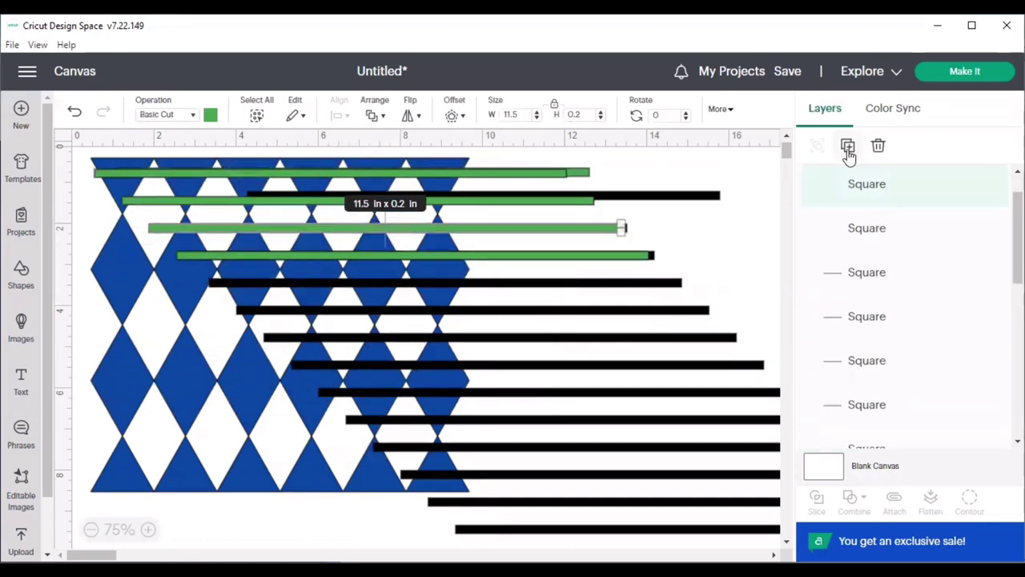
{"action": "left_click", "coordinate": [848, 147]}
{"action": "left_click", "coordinate": [848, 147]}
{"action": "left_click", "coordinate": [848, 146]}
{"action": "left_click", "coordinate": [848, 147]}
{"action": "left_click", "coordinate": [848, 147]}
{"action": "left_click", "coordinate": [848, 146]}
{"action": "left_click", "coordinate": [848, 147]}
{"action": "left_click", "coordinate": [848, 147]}
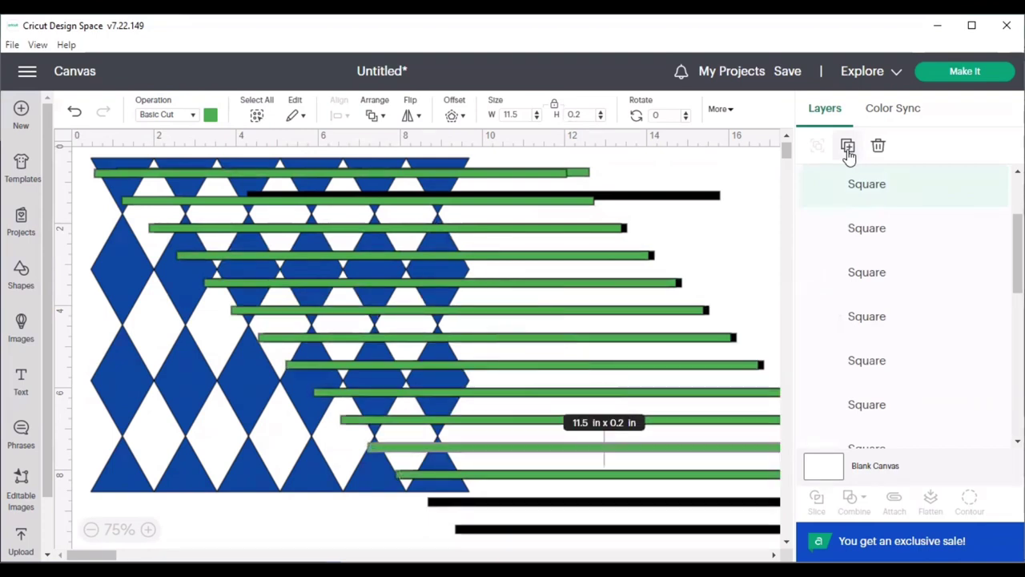
{"action": "left_click", "coordinate": [848, 146]}
{"action": "left_click", "coordinate": [848, 147]}
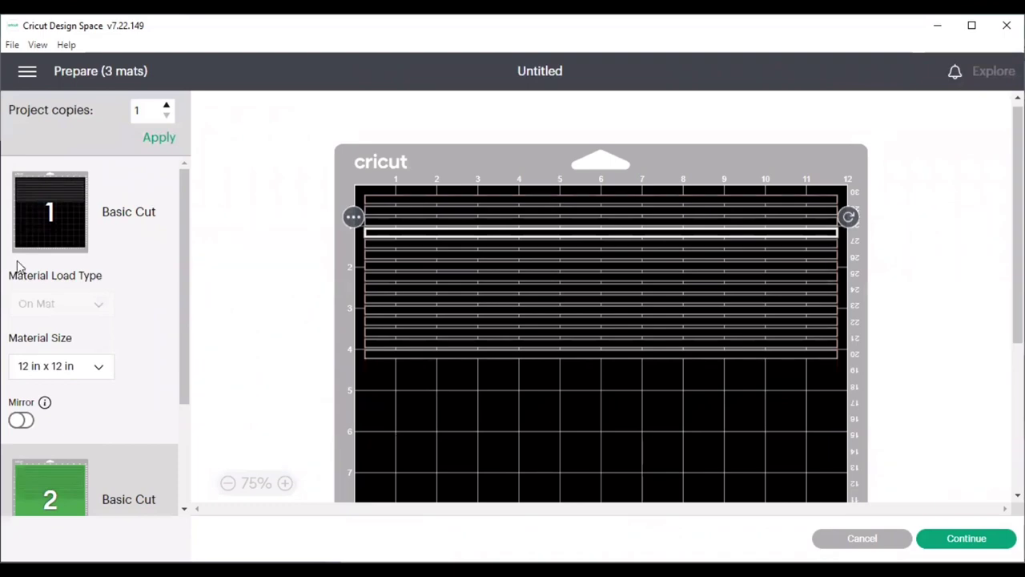
Preview the third mat, which holds the blue argyle pattern, in the cut preparation
{"action": "left_click_drag", "start_coordinate": [182, 311], "coordinate": [183, 446]}
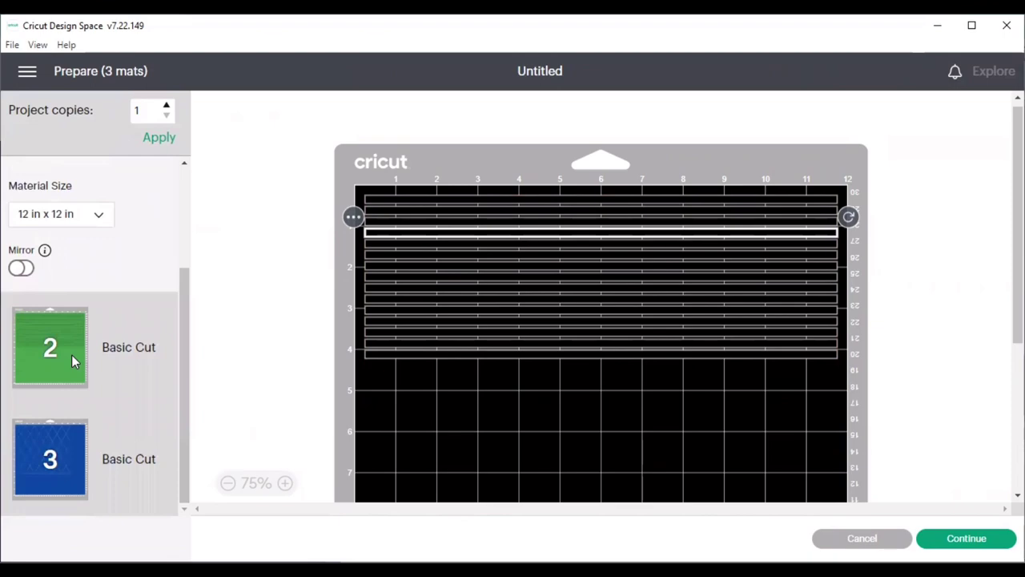
{"action": "left_click", "coordinate": [61, 462]}
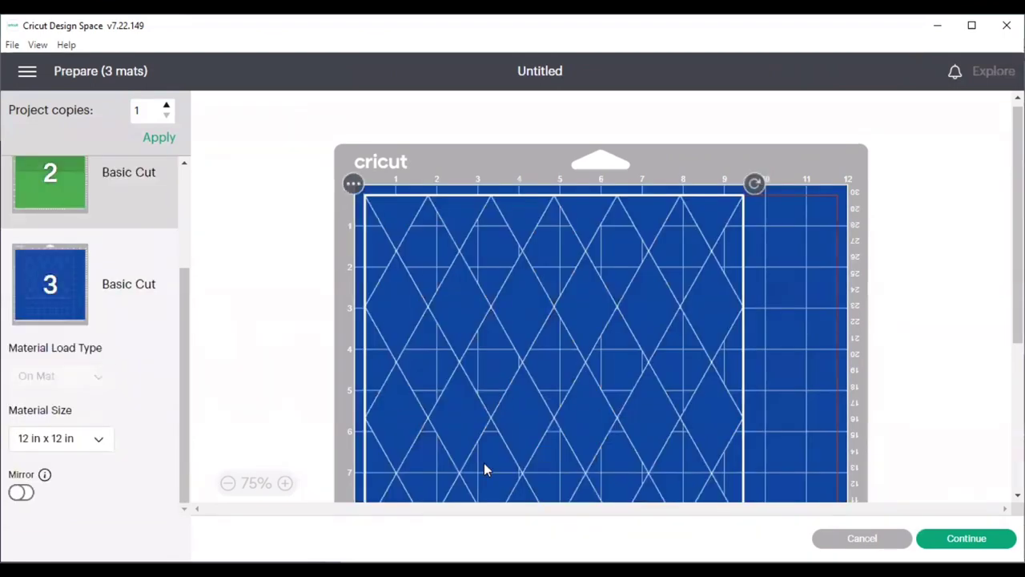